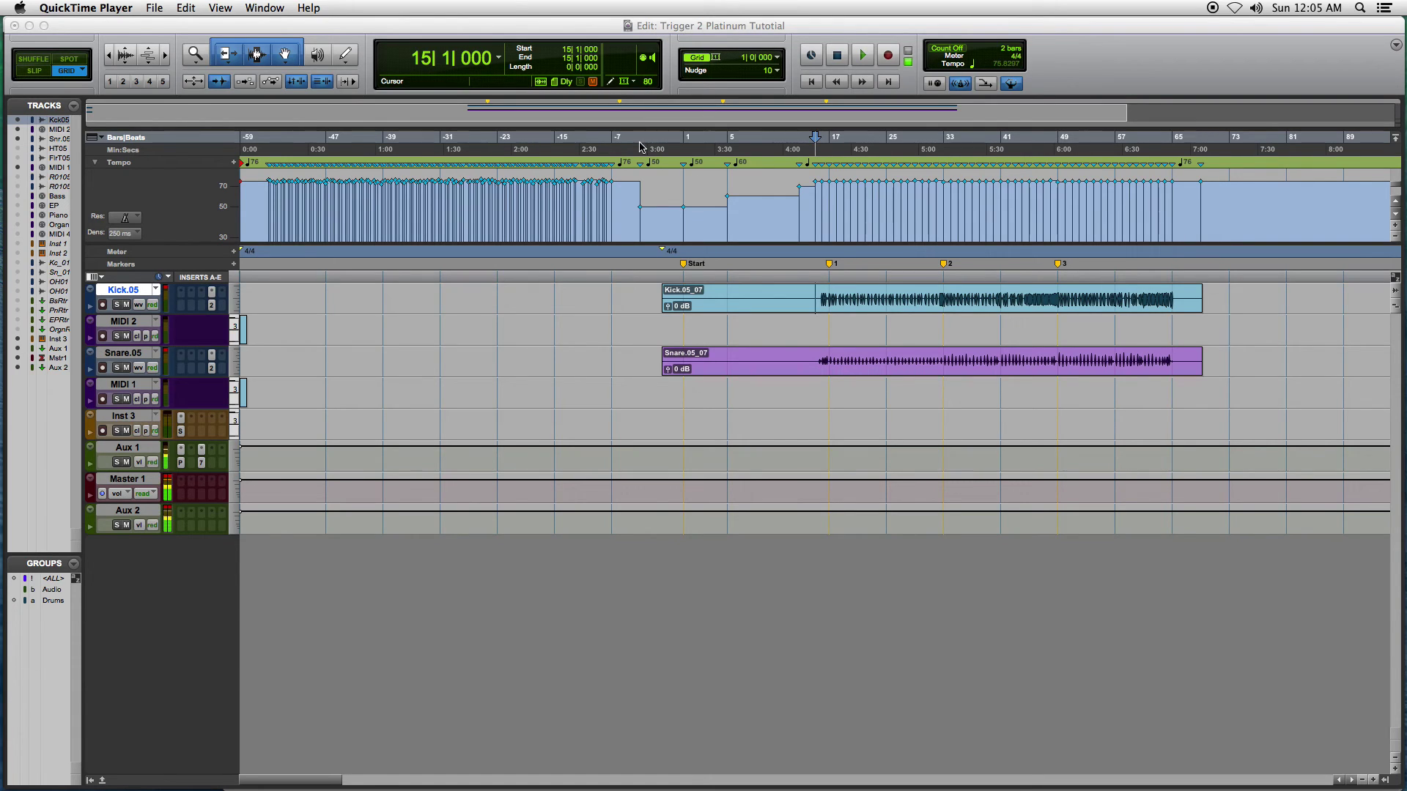
# Step: Play the kick and snare tracks from bar 15 and stop playback after listening
pyautogui.click(687, 52)
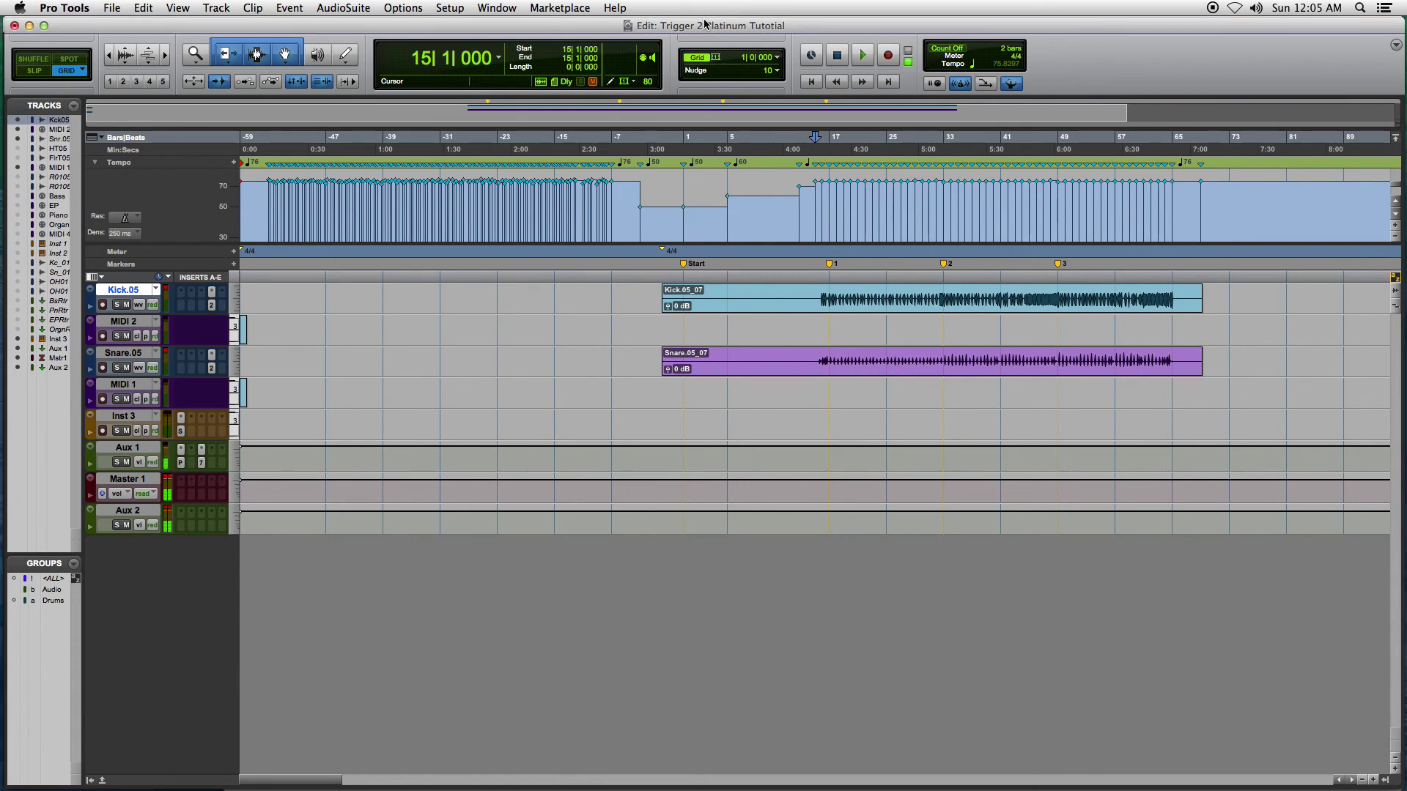
pyautogui.press('space')
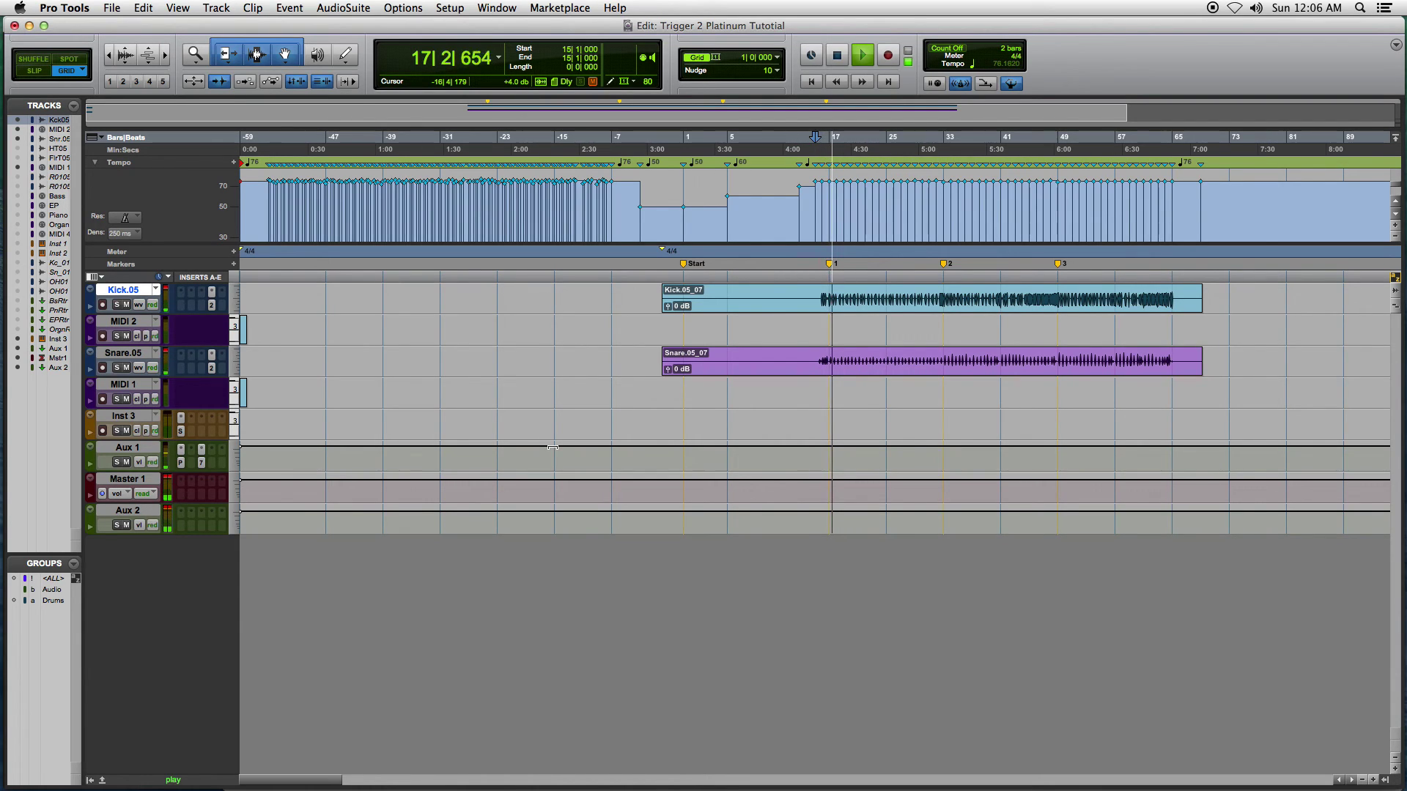
pyautogui.moveTo(3, 431)
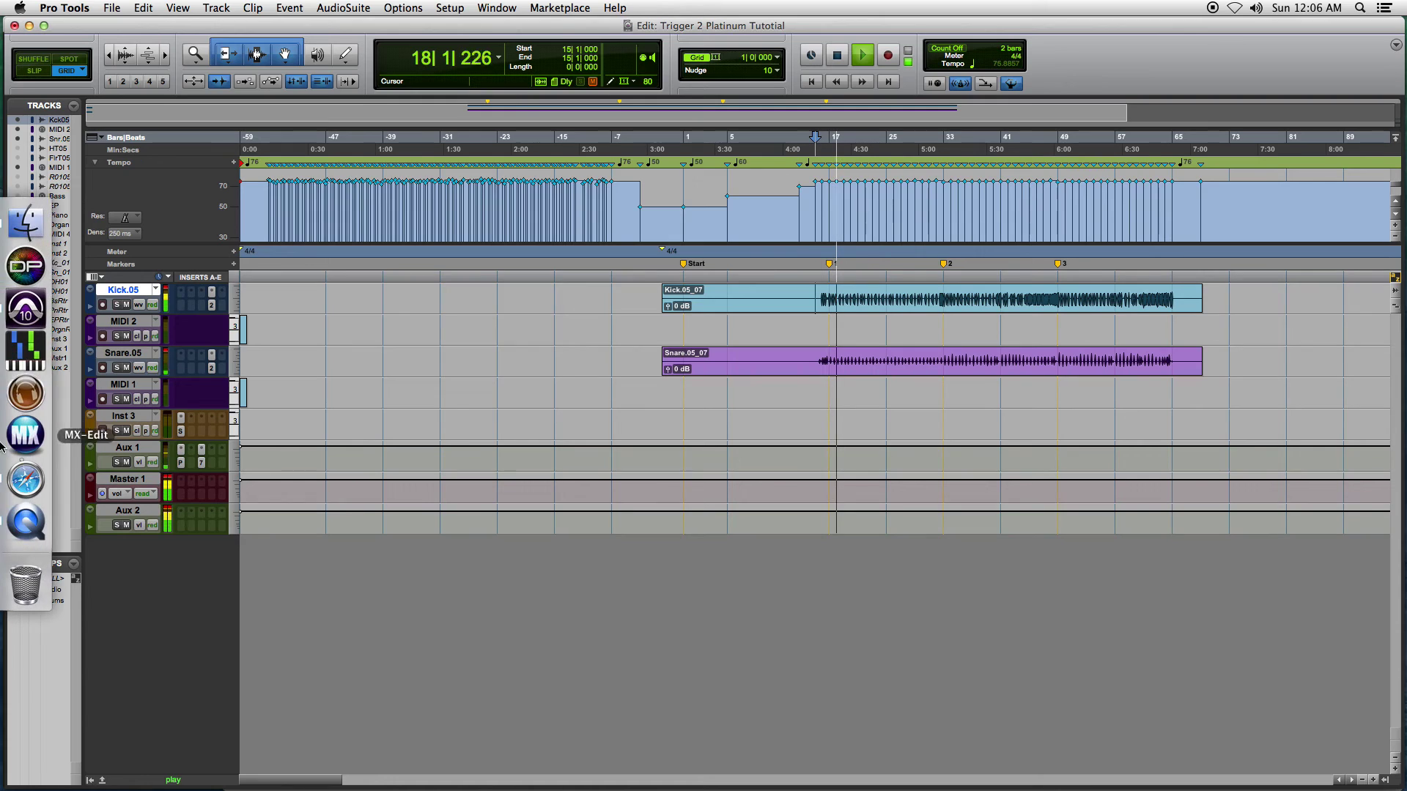
pyautogui.click(22, 523)
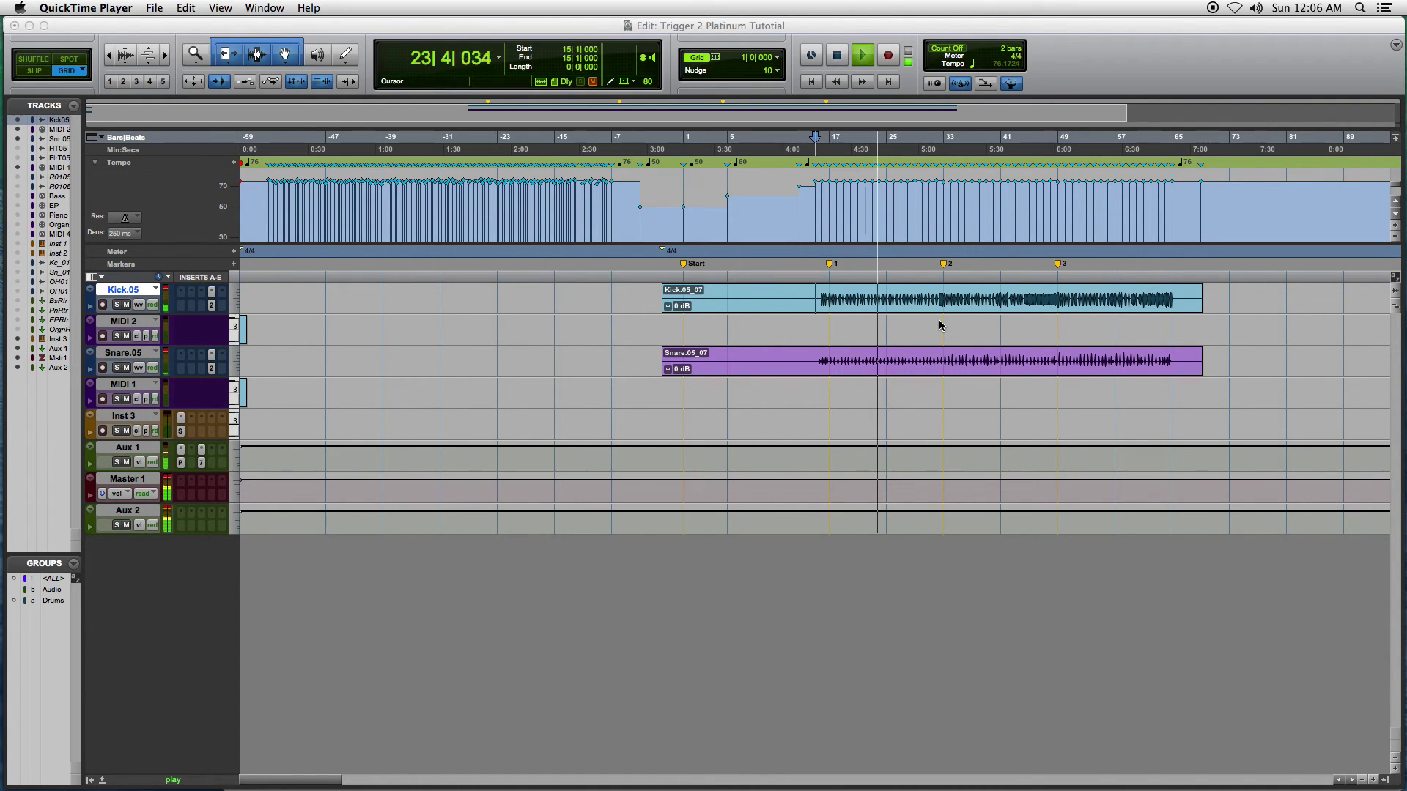
pyautogui.click(1073, 687)
pyautogui.press('space')
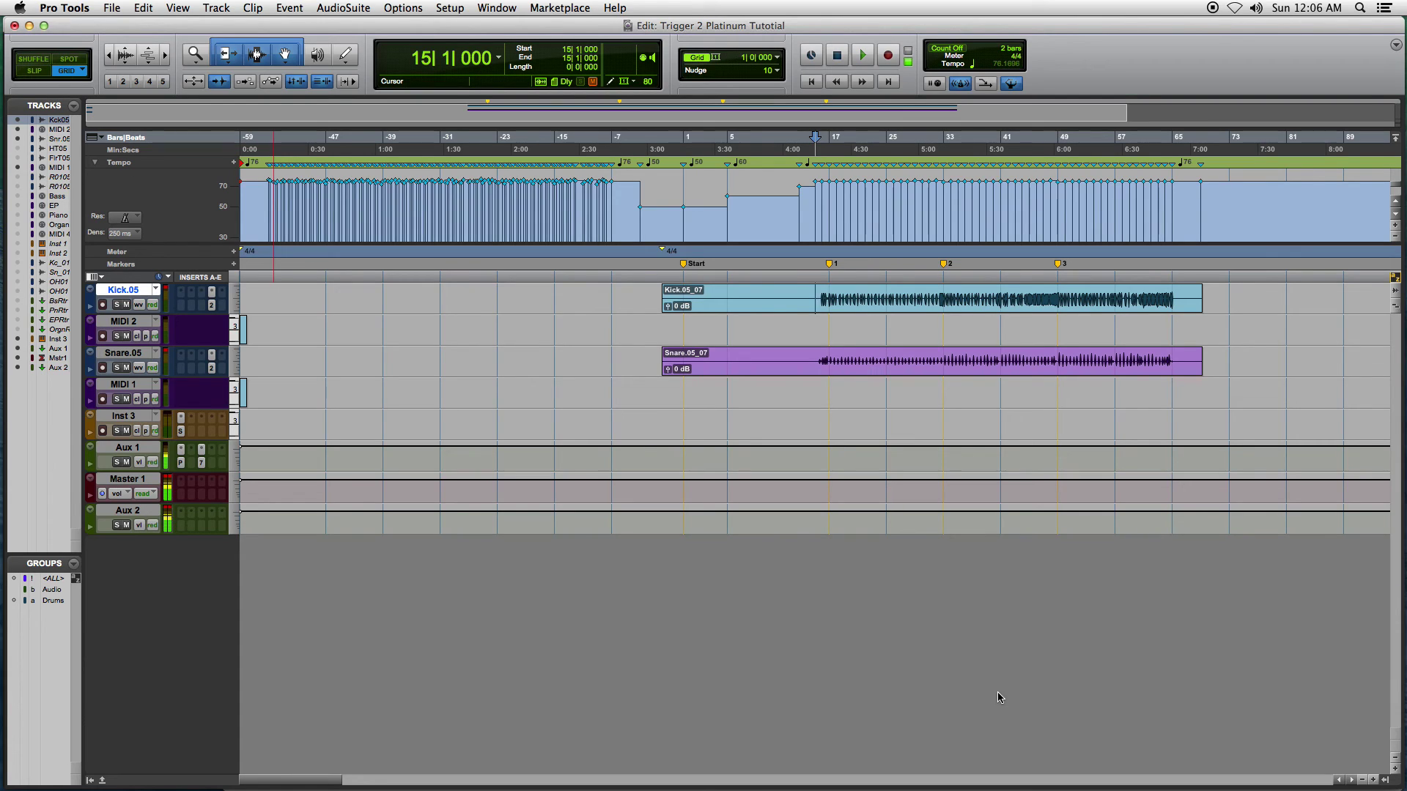
# Step: Select the tempo map from bar -55 to bar -3 and examine its dense tempo changes
pyautogui.click(268, 177)
pyautogui.moveTo(268, 176)
pyautogui.mouseDown()
pyautogui.moveTo(653, 210)
pyautogui.moveTo(615, 197)
pyautogui.moveTo(641, 208)
pyautogui.mouseUp()
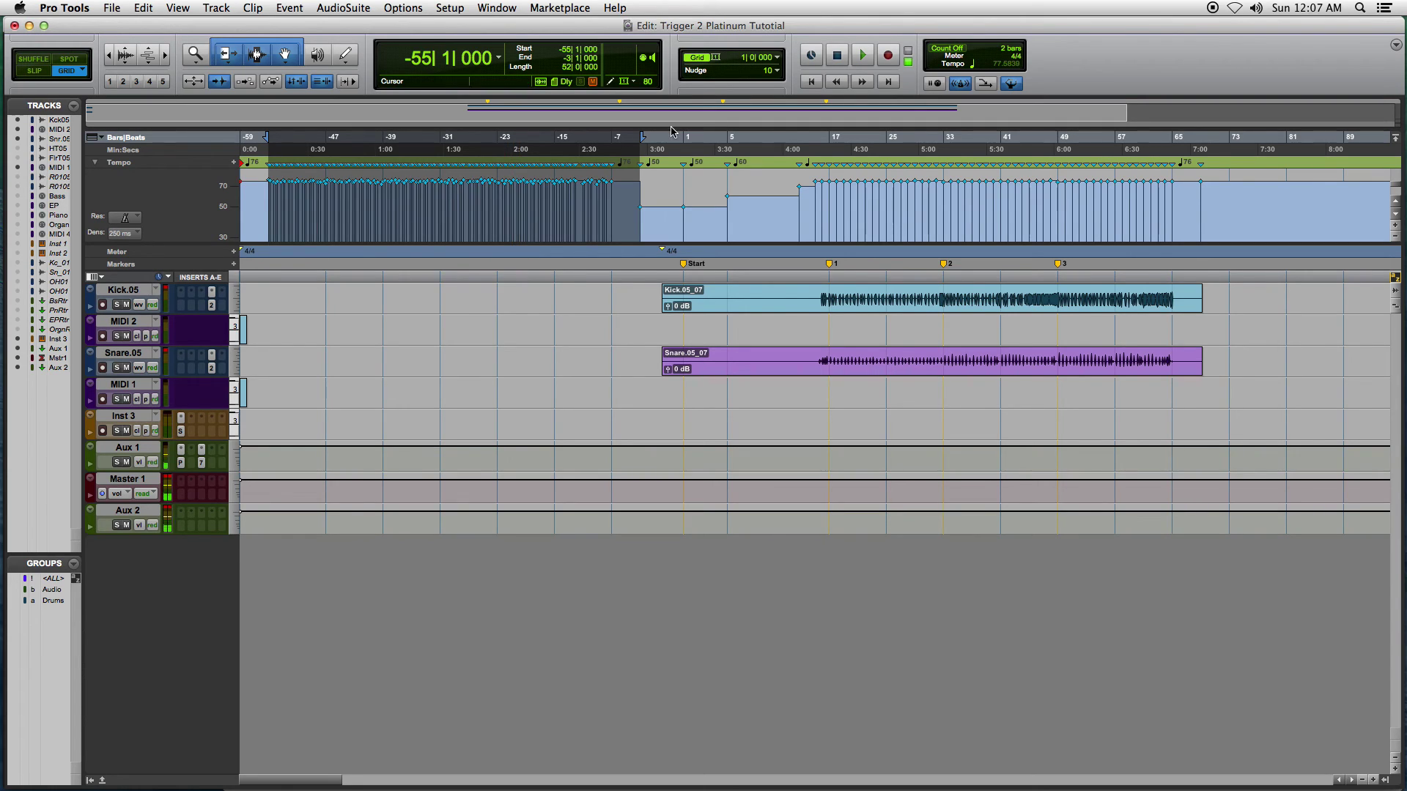
pyautogui.click(1372, 779)
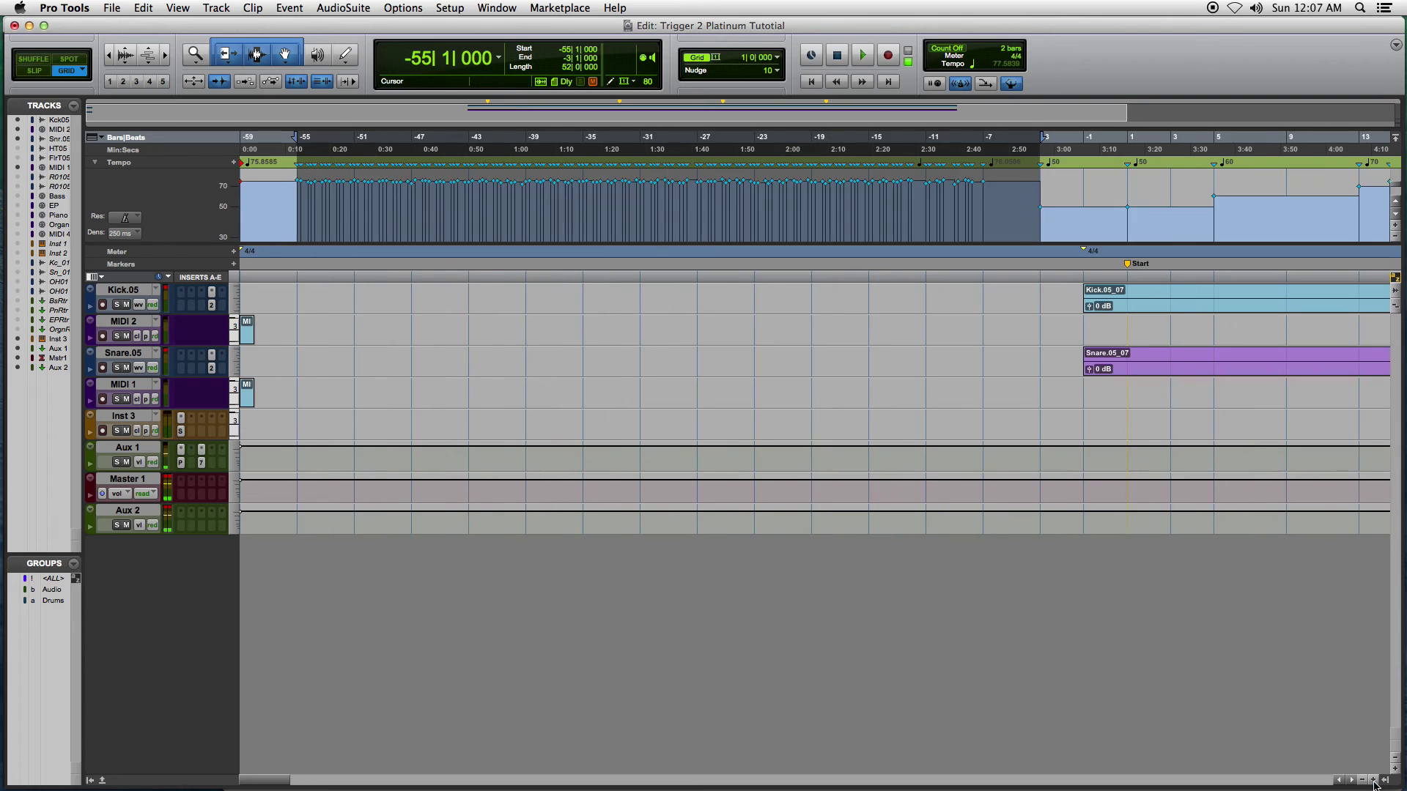
pyautogui.click(1372, 779)
pyautogui.click(1373, 780)
pyautogui.click(1372, 780)
pyautogui.hscroll(10, 1143, 469)
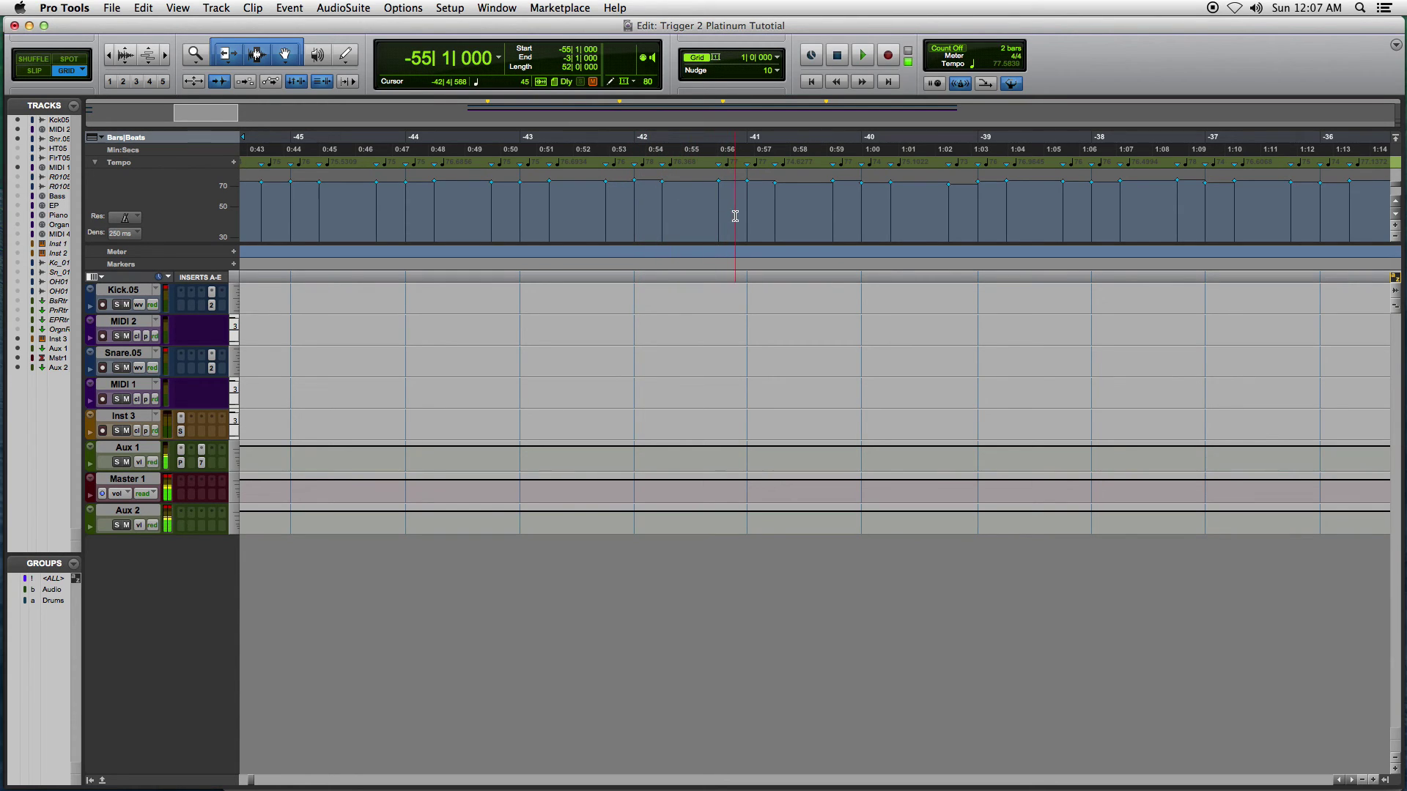
pyautogui.hscroll(15, 782, 370)
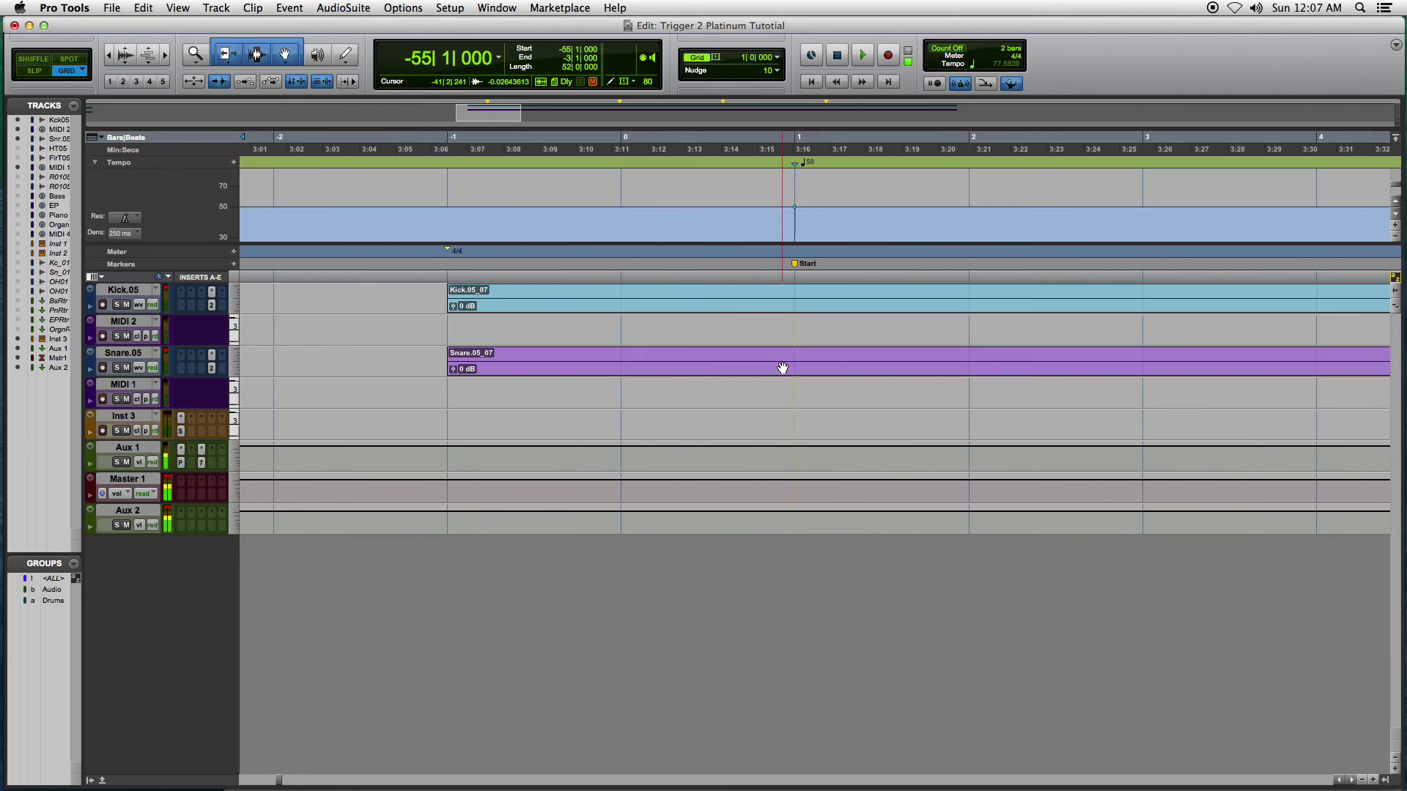
pyautogui.hscroll(-15, 781, 369)
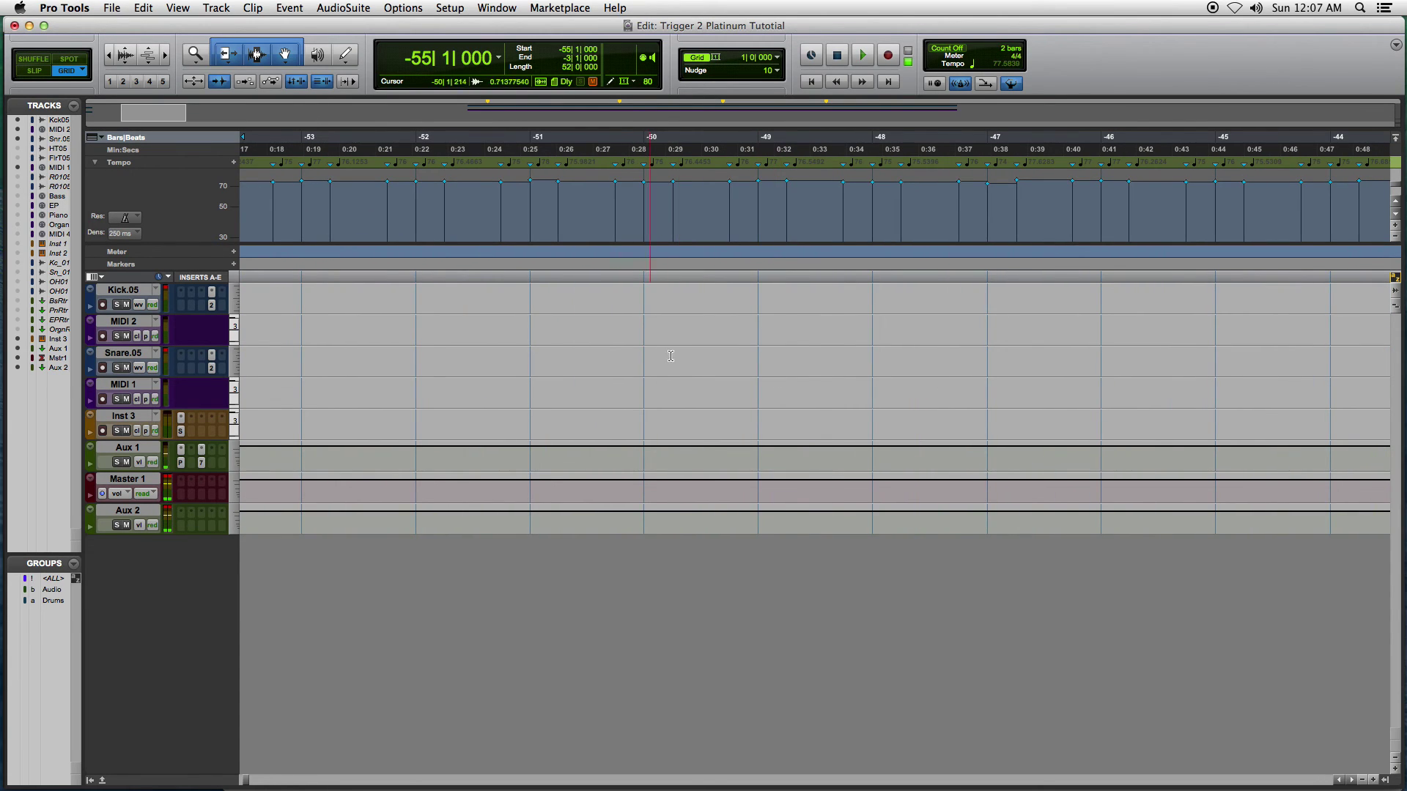
pyautogui.press('r')
pyautogui.press('r')
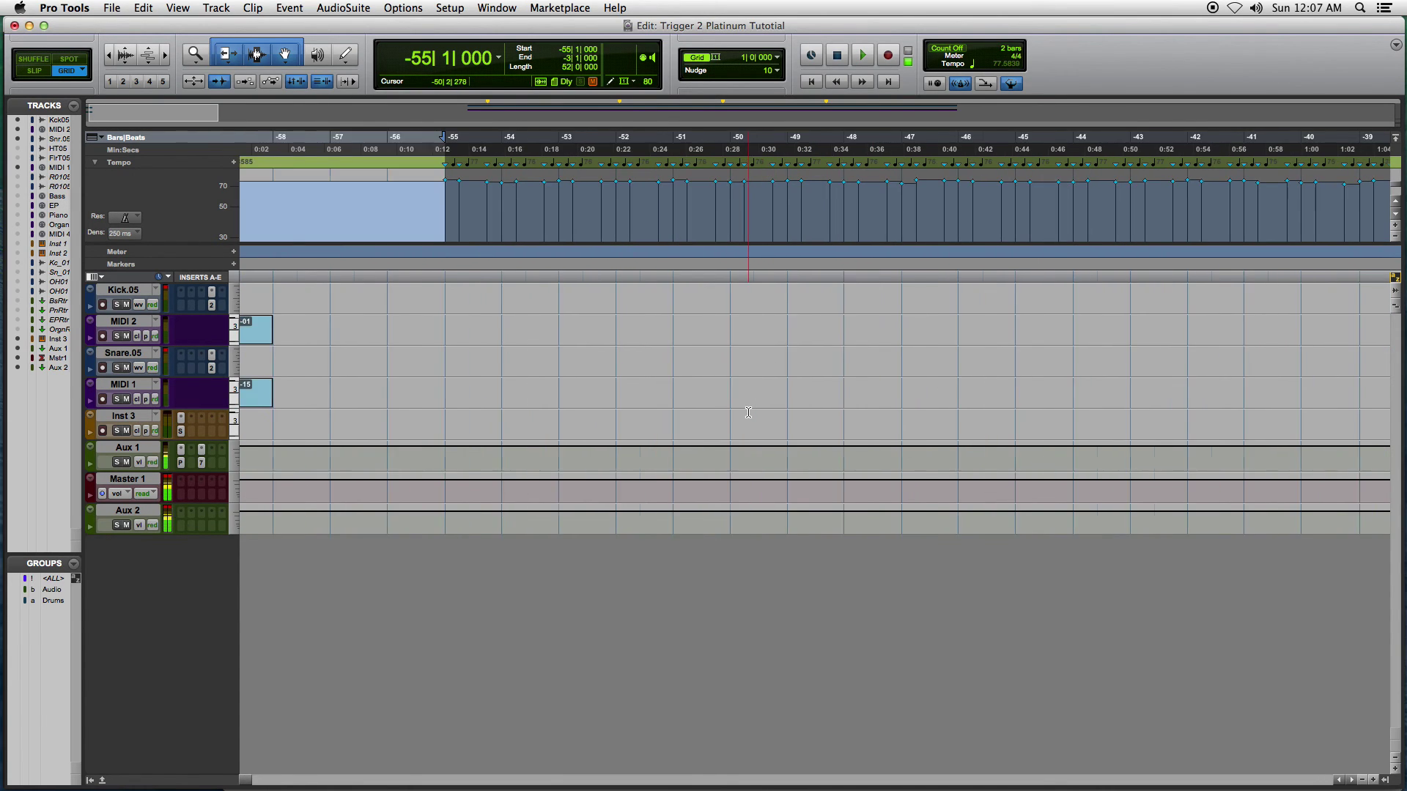
# Step: Select the tempo map from bar 15 to bar 23, and the Snare.05 audio from bar 17 to bar 29
pyautogui.hscroll(5, 795, 399)
pyautogui.hscroll(15, 795, 400)
pyautogui.hscroll(-20, 795, 399)
pyautogui.hscroll(10, 795, 398)
pyautogui.hscroll(5, 794, 395)
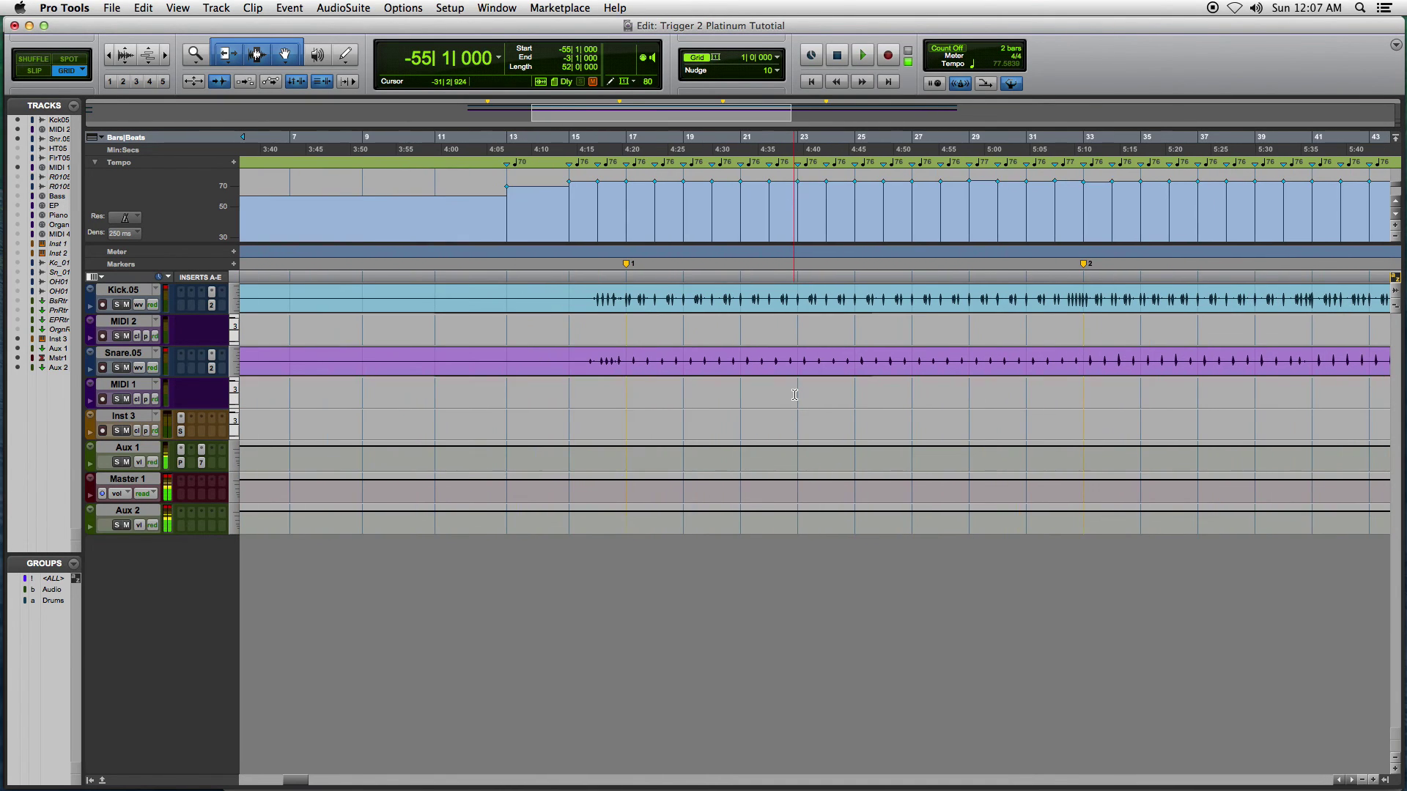
pyautogui.moveTo(575, 201); pyautogui.dragTo(804, 190)
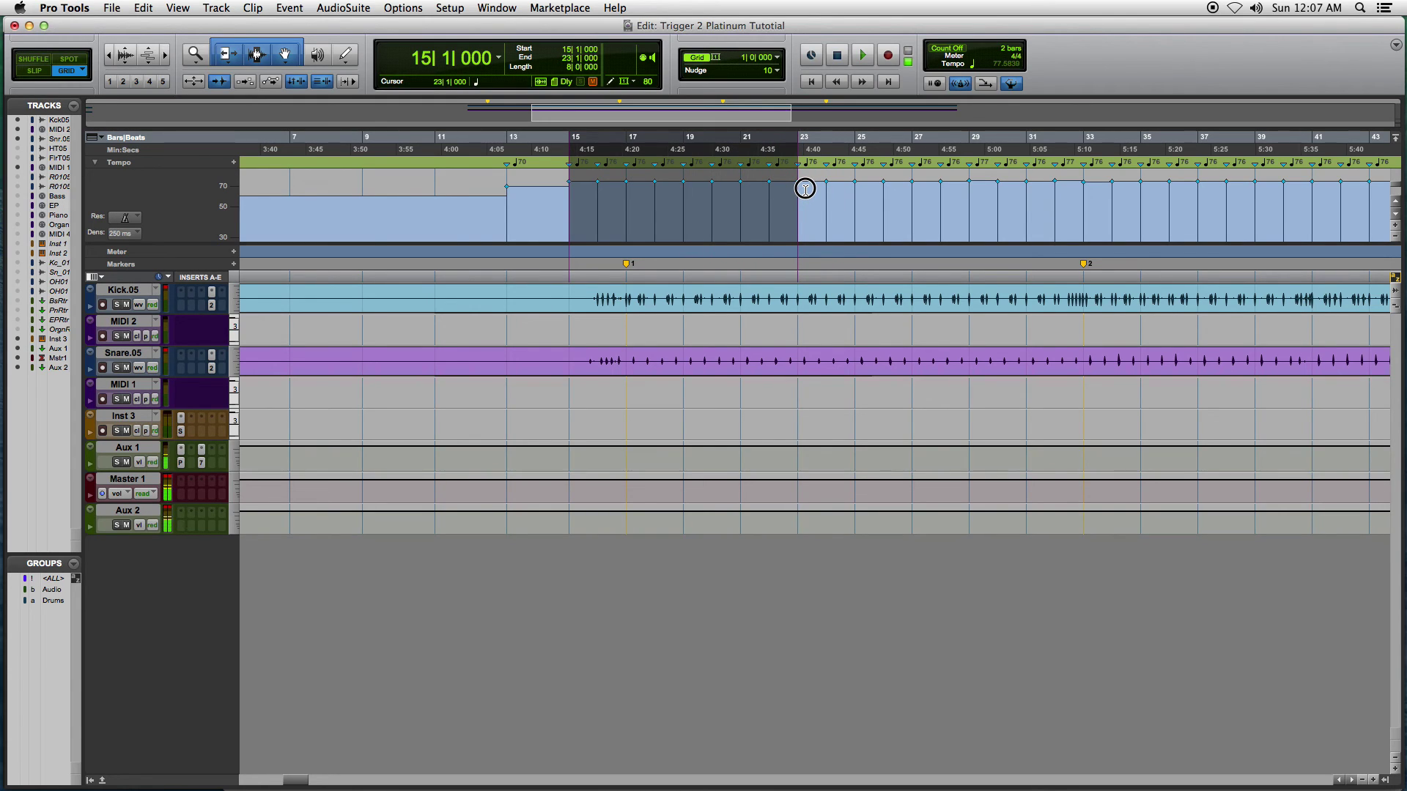
pyautogui.moveTo(805, 190); pyautogui.dragTo(806, 190)
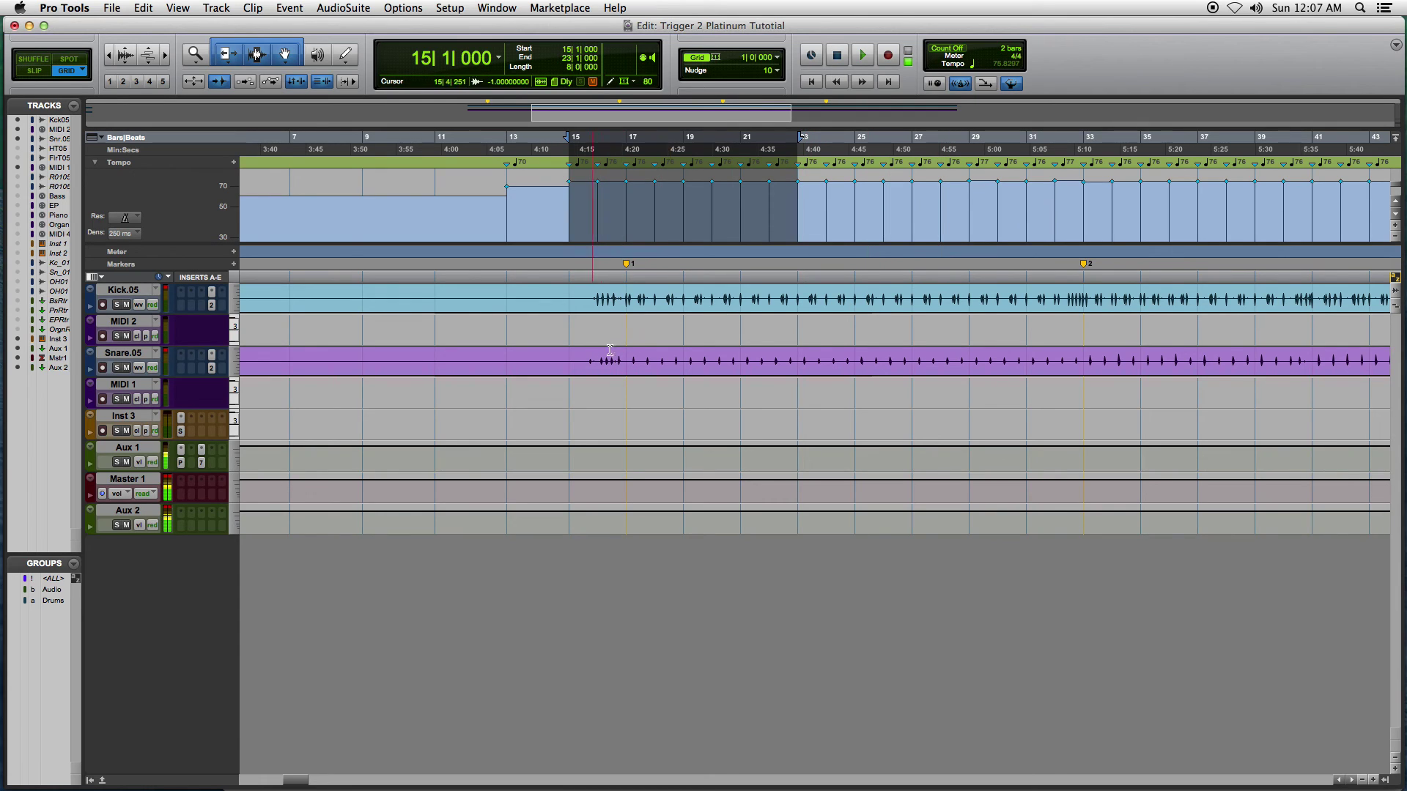
pyautogui.moveTo(652, 352); pyautogui.dragTo(964, 349)
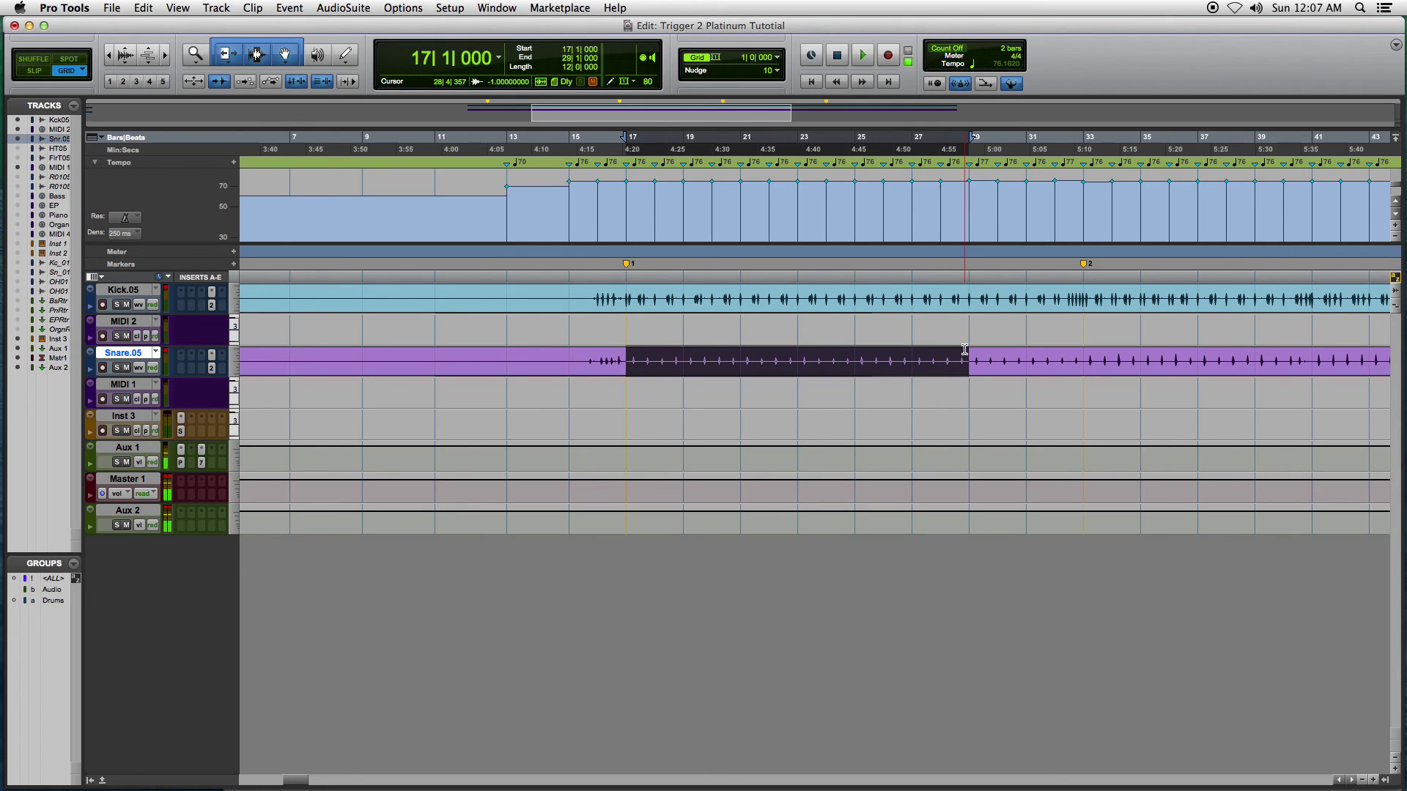
# Step: Open Trigger 2 on Kick.05, browse the SSD Platinum Kit Presets, and return to the triggering view
pyautogui.press('super+equal')
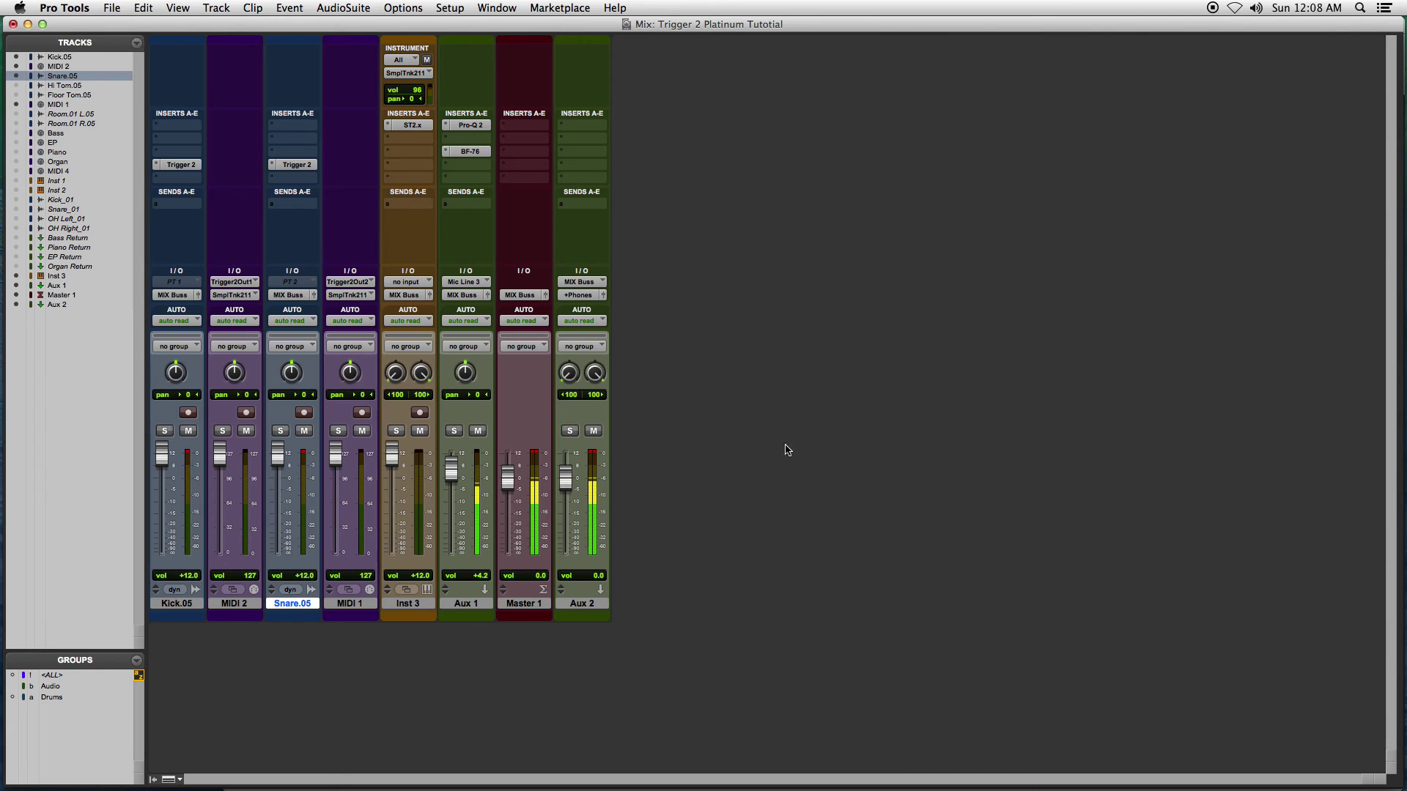
pyautogui.click(179, 164)
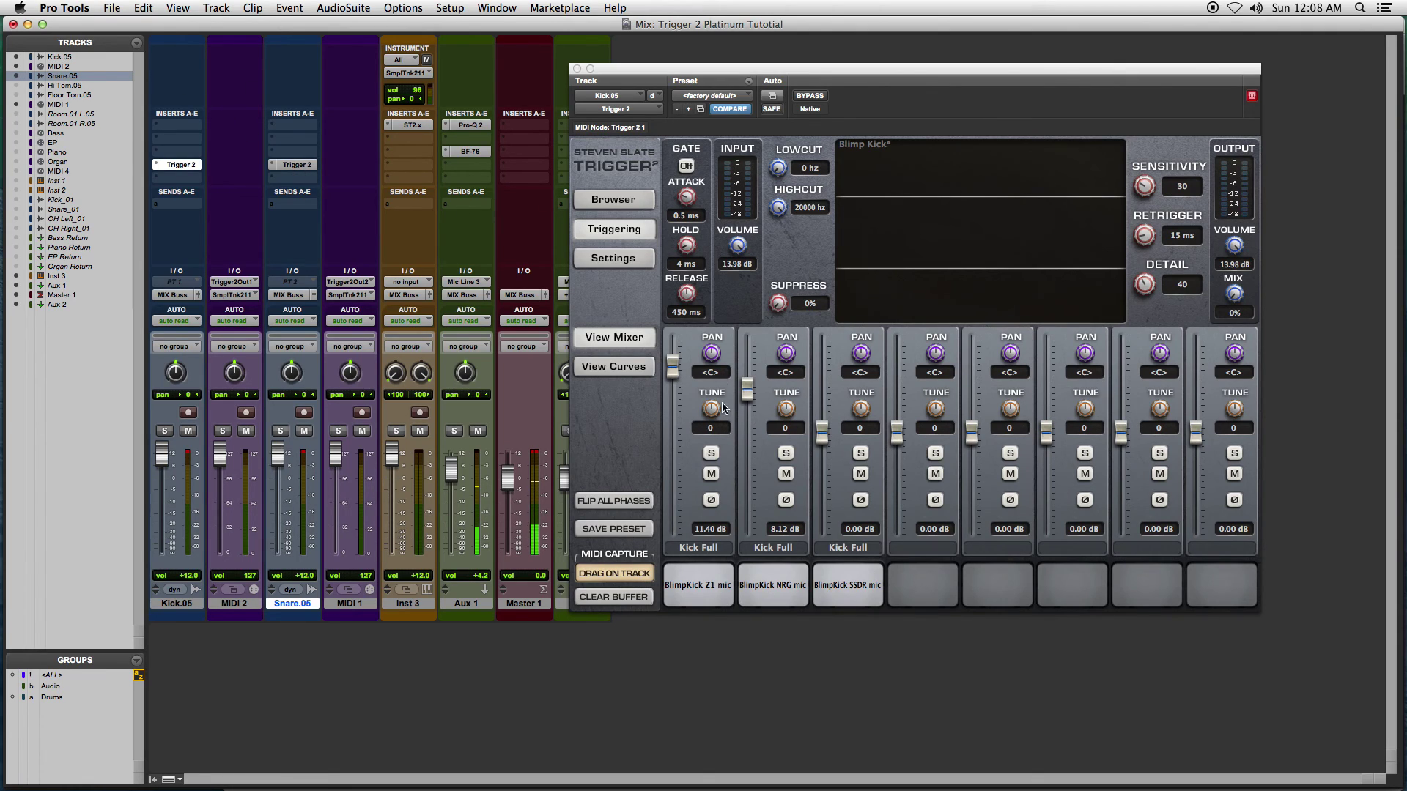
pyautogui.click(627, 207)
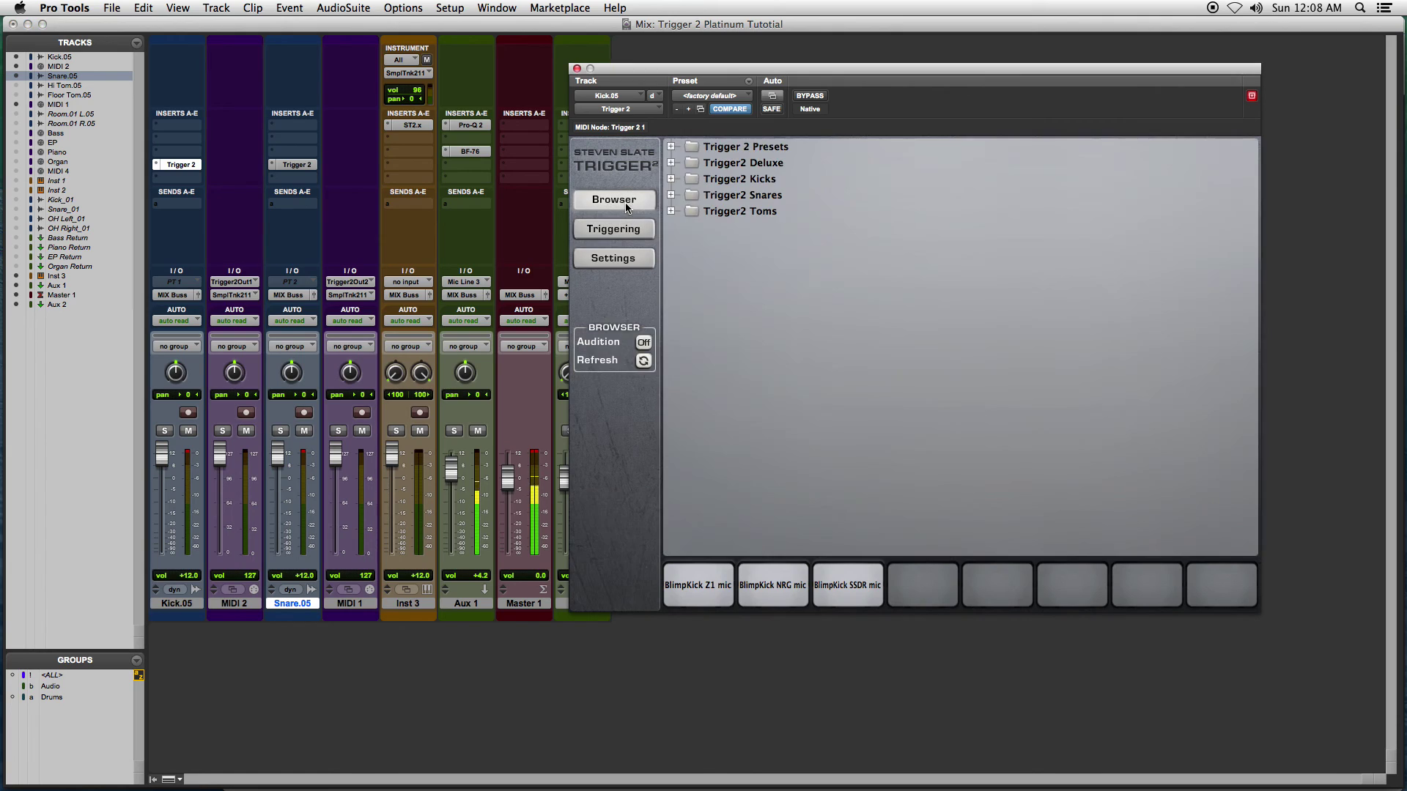
pyautogui.click(688, 179)
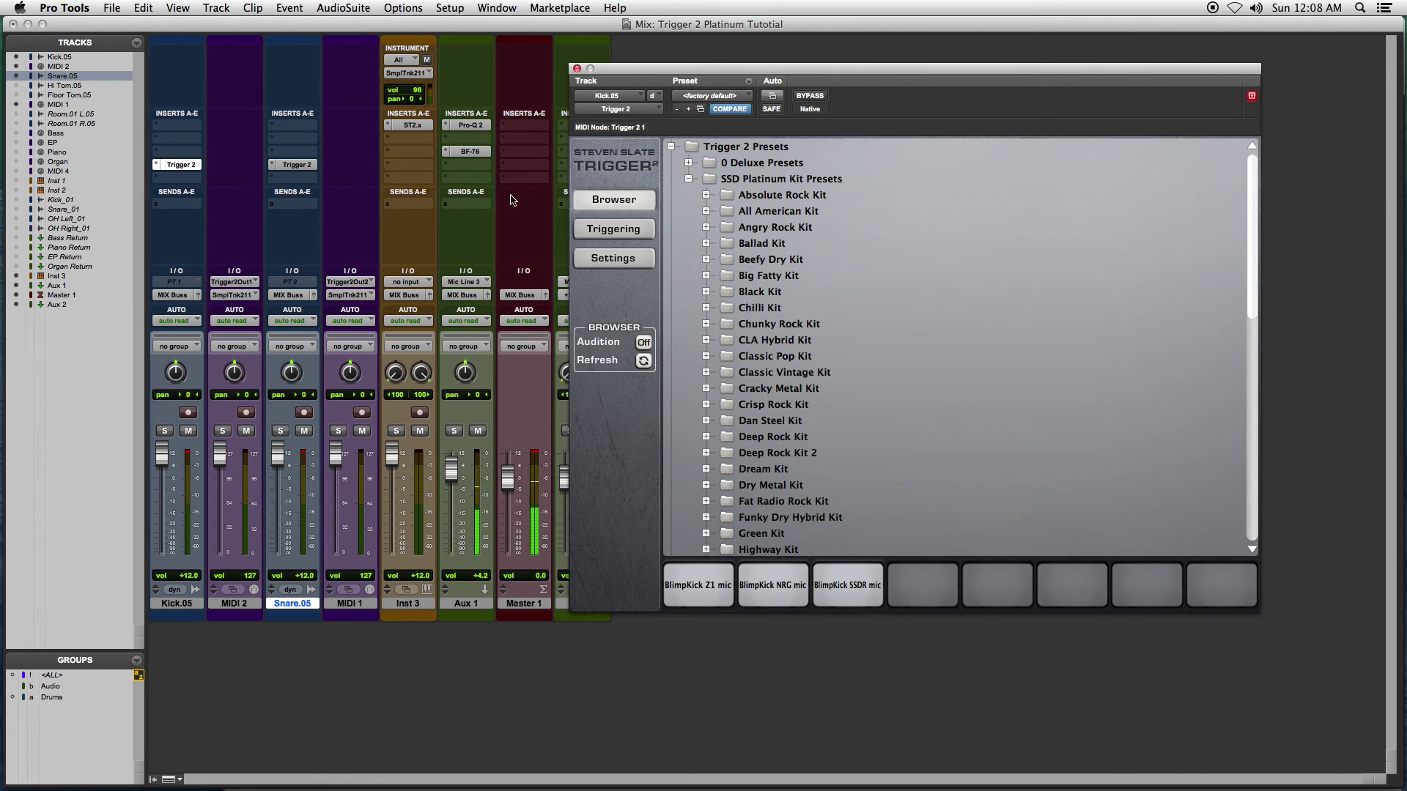
pyautogui.scroll(-15, 791, 306)
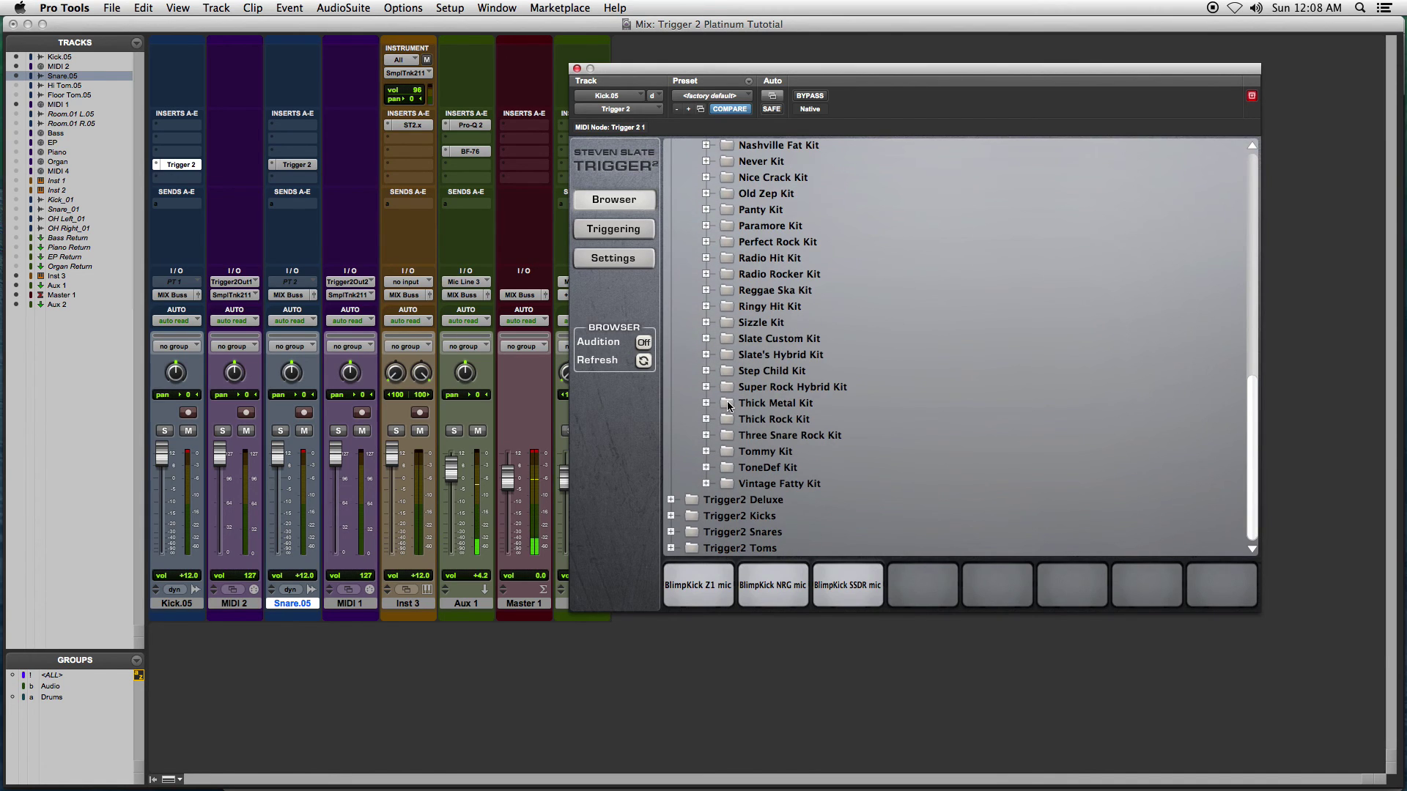
pyautogui.click(629, 224)
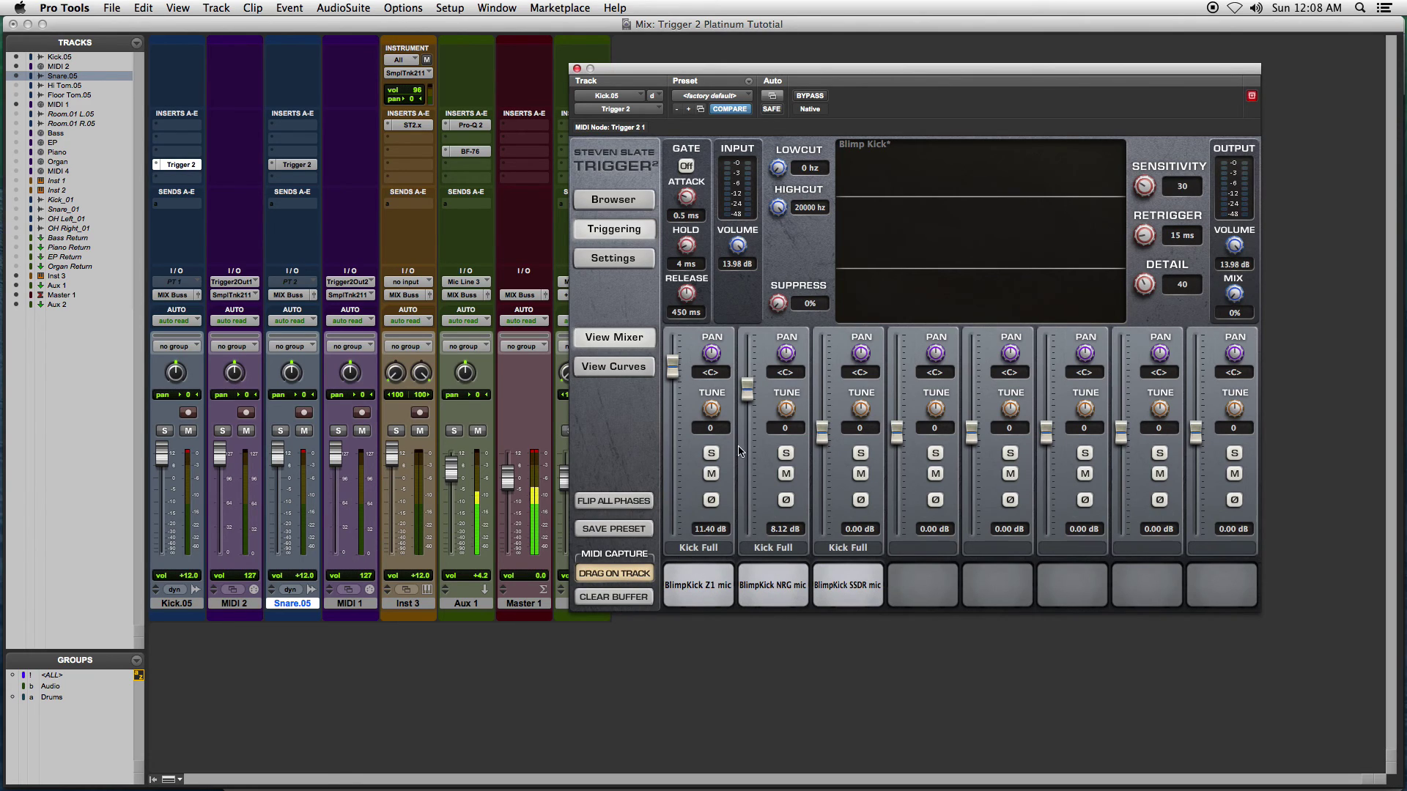
# Step: Turn down the Trigger 2 output volume on Snare.05 and Kick.05, and close the plug-in window
pyautogui.click(606, 96)
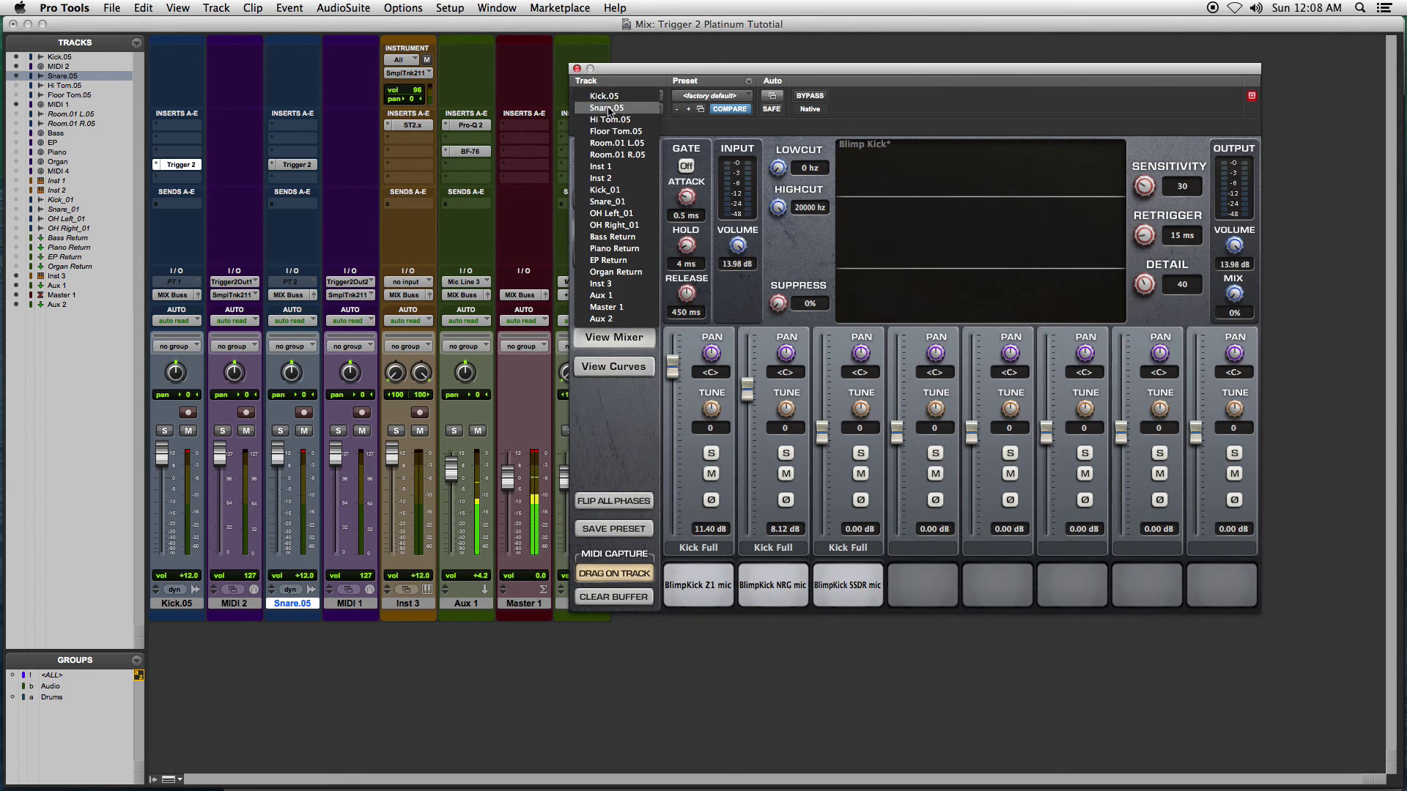
pyautogui.click(608, 115)
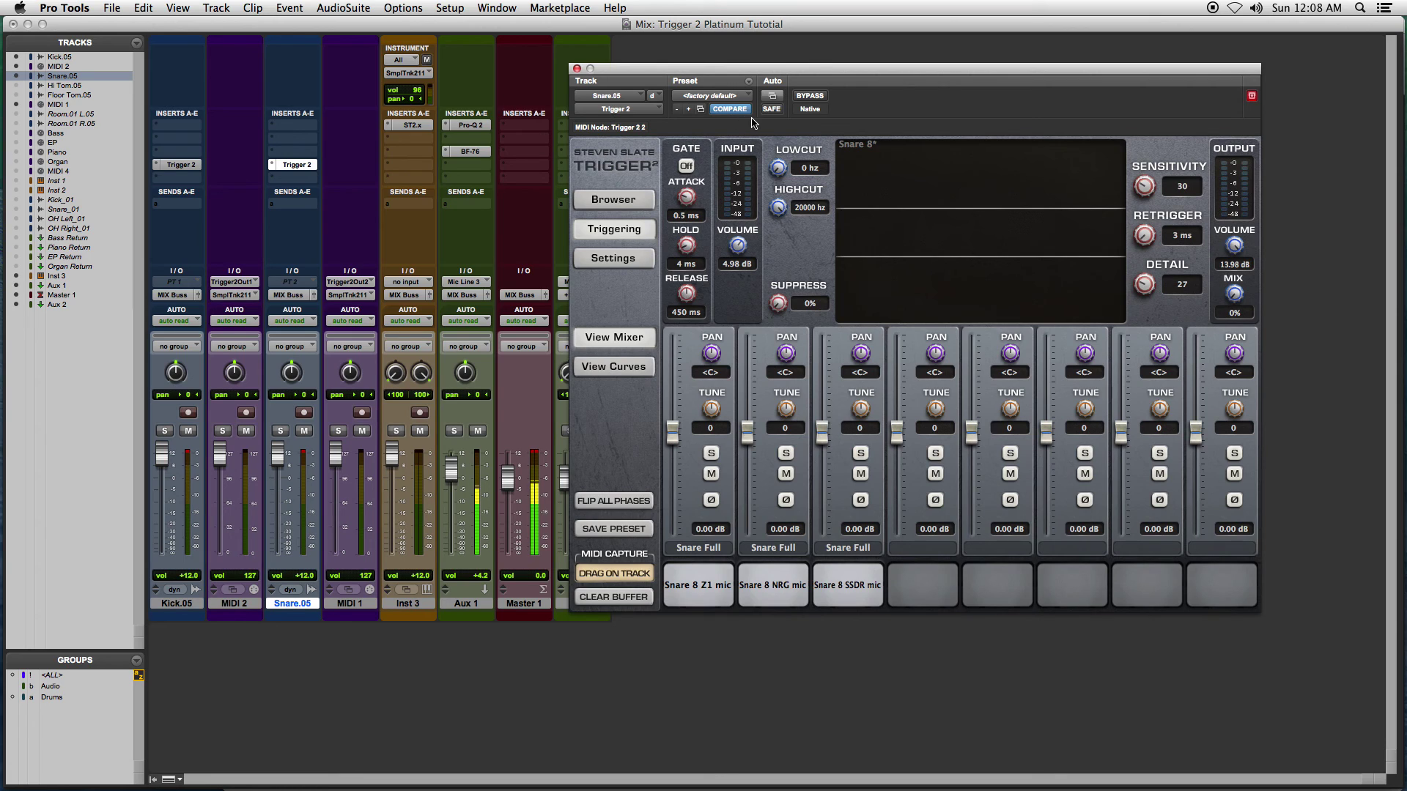
pyautogui.moveTo(1241, 242); pyautogui.dragTo(1248, 662)
pyautogui.click(631, 108)
pyautogui.click(637, 128)
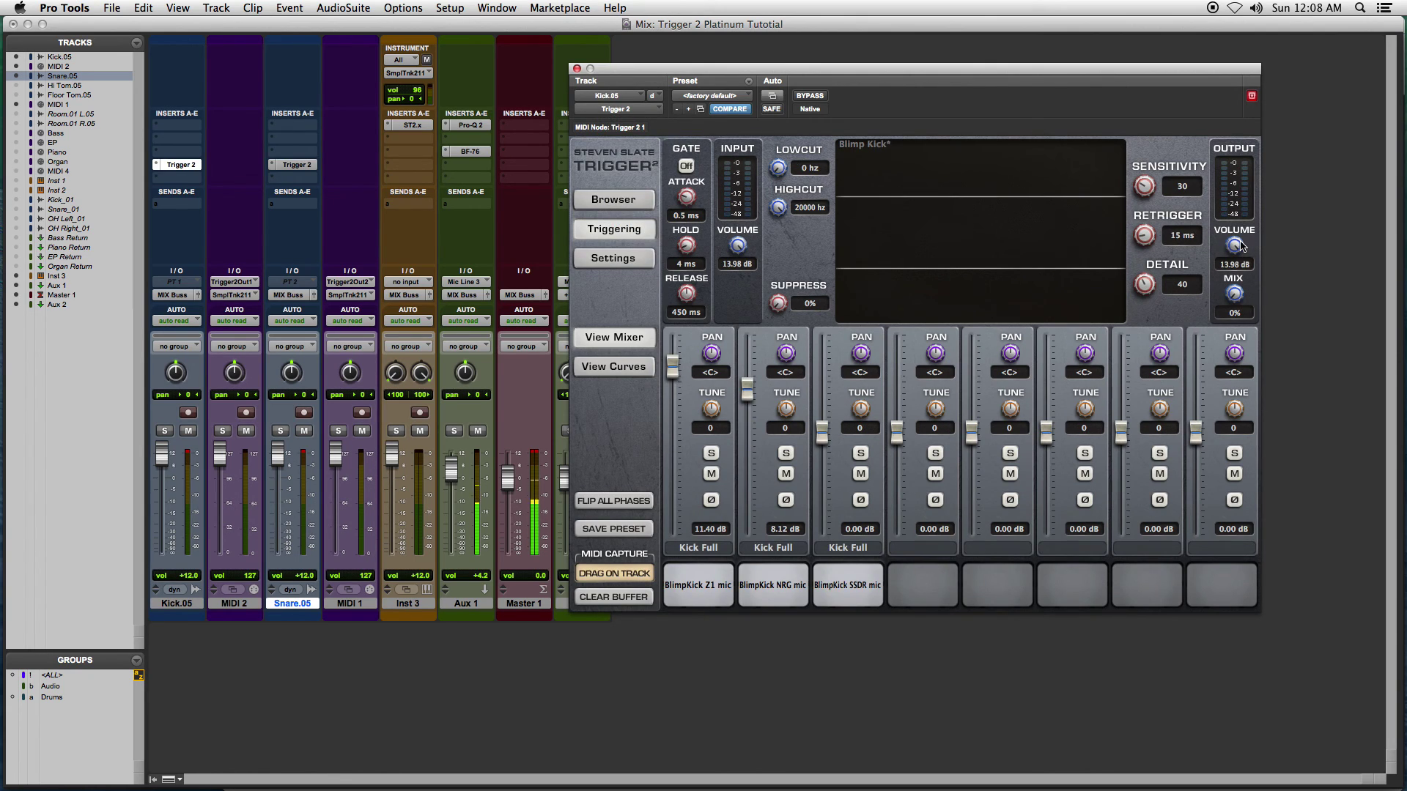
pyautogui.moveTo(1241, 245); pyautogui.dragTo(1268, 557)
pyautogui.click(577, 69)
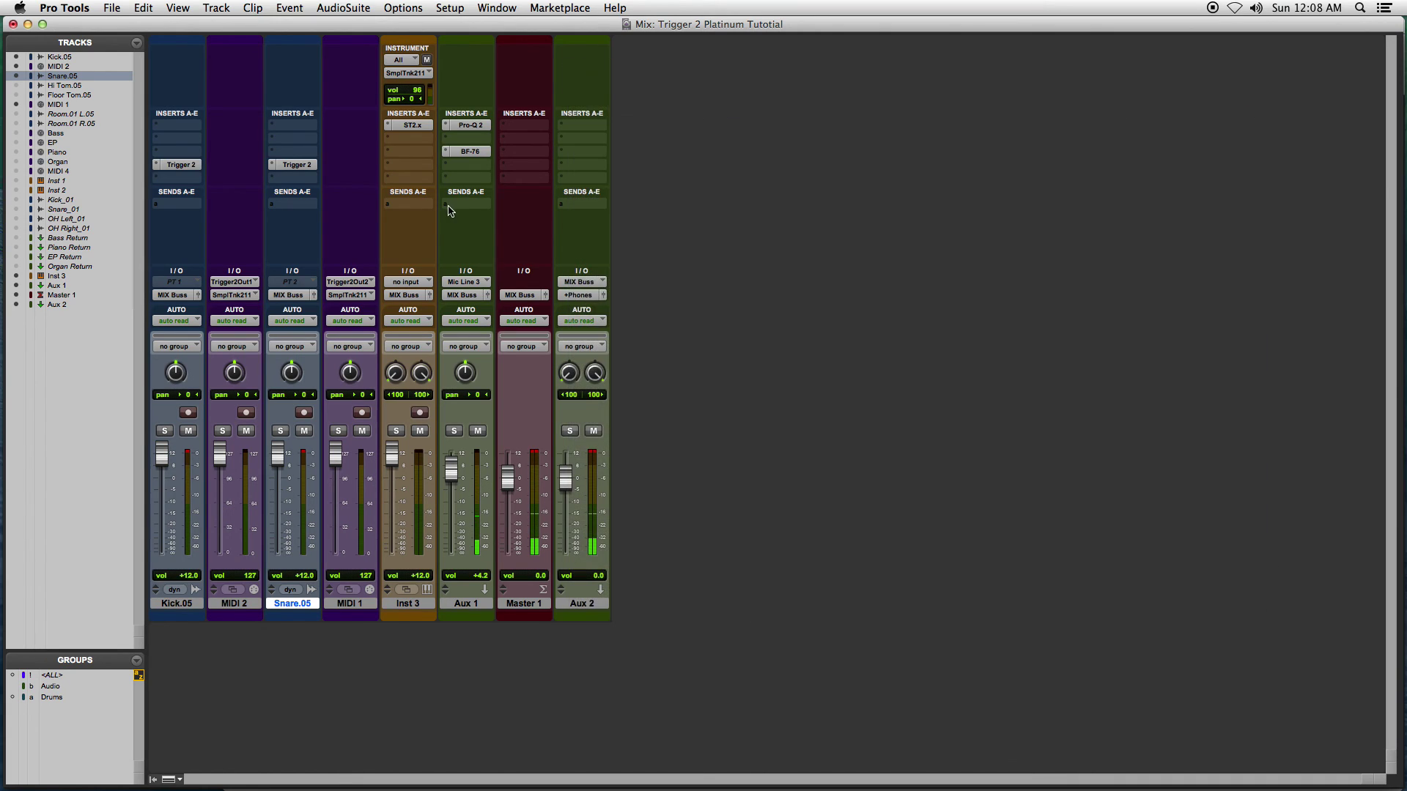
# Step: Record-enable the MIDI 2 and MIDI 1 tracks and play the session from bar 17
pyautogui.click(246, 413)
pyautogui.click(361, 413)
pyautogui.press('super+equal')
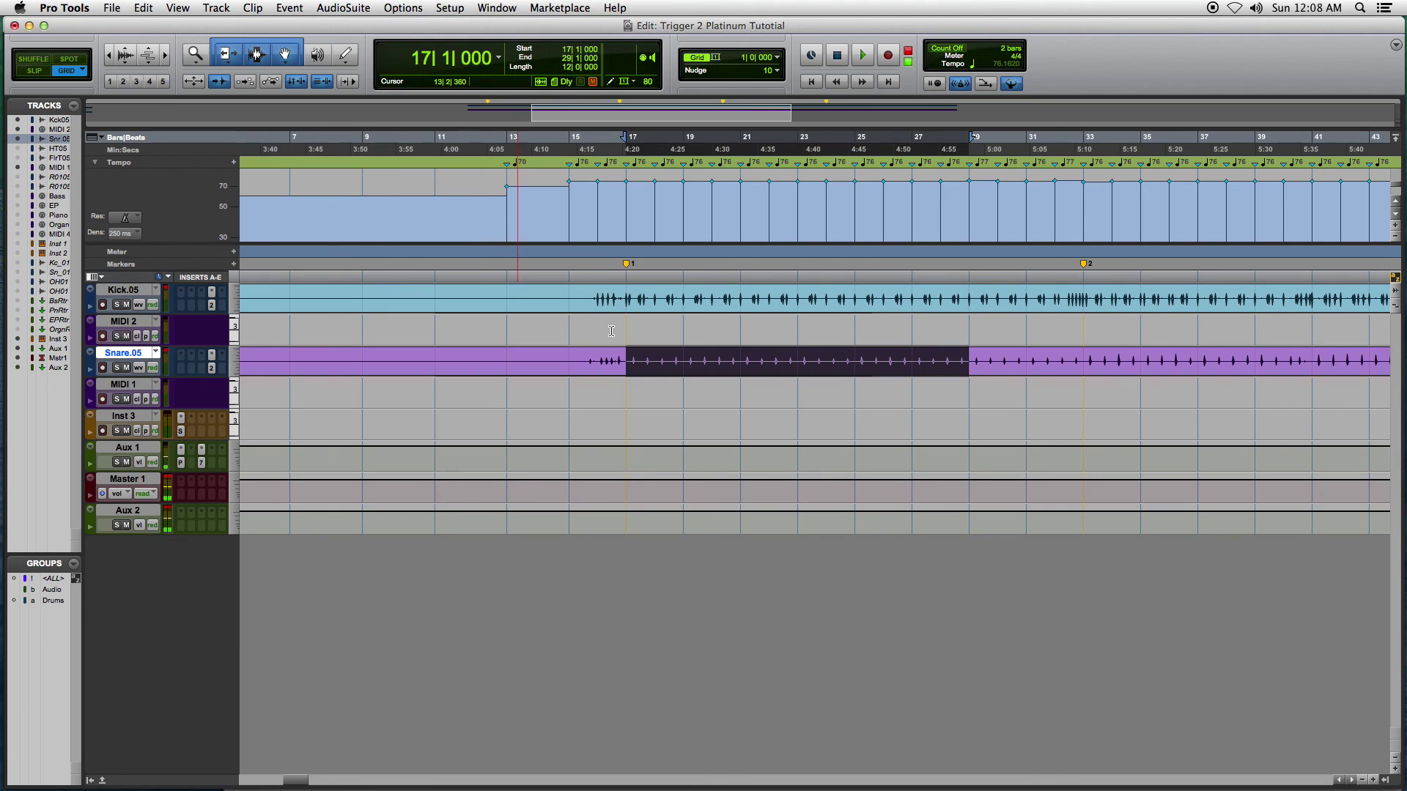
pyautogui.press('space')
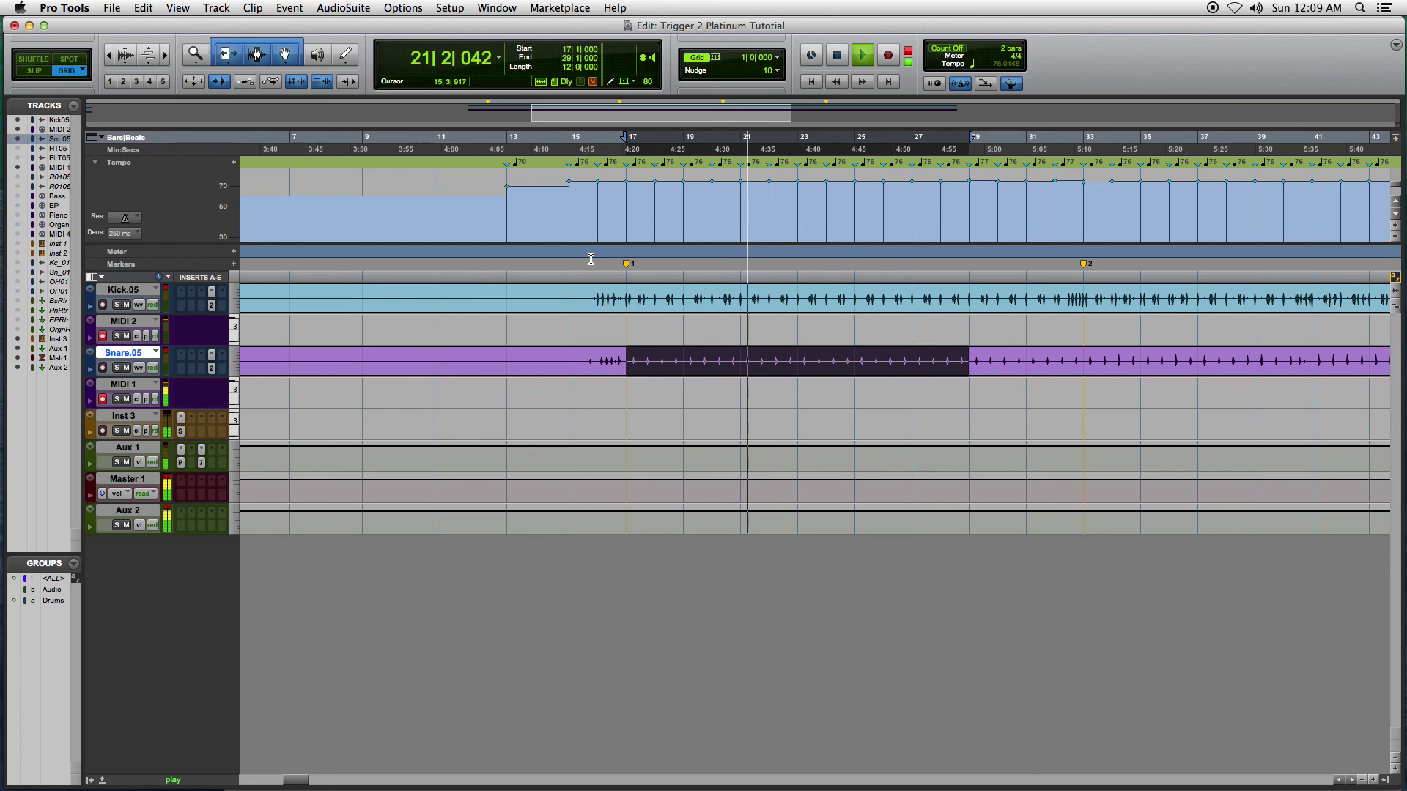
# Step: Set the grid to 1/16 note, place the edit cursor at 26|3|000 on MIDI 2, and stop playback
pyautogui.click(720, 61)
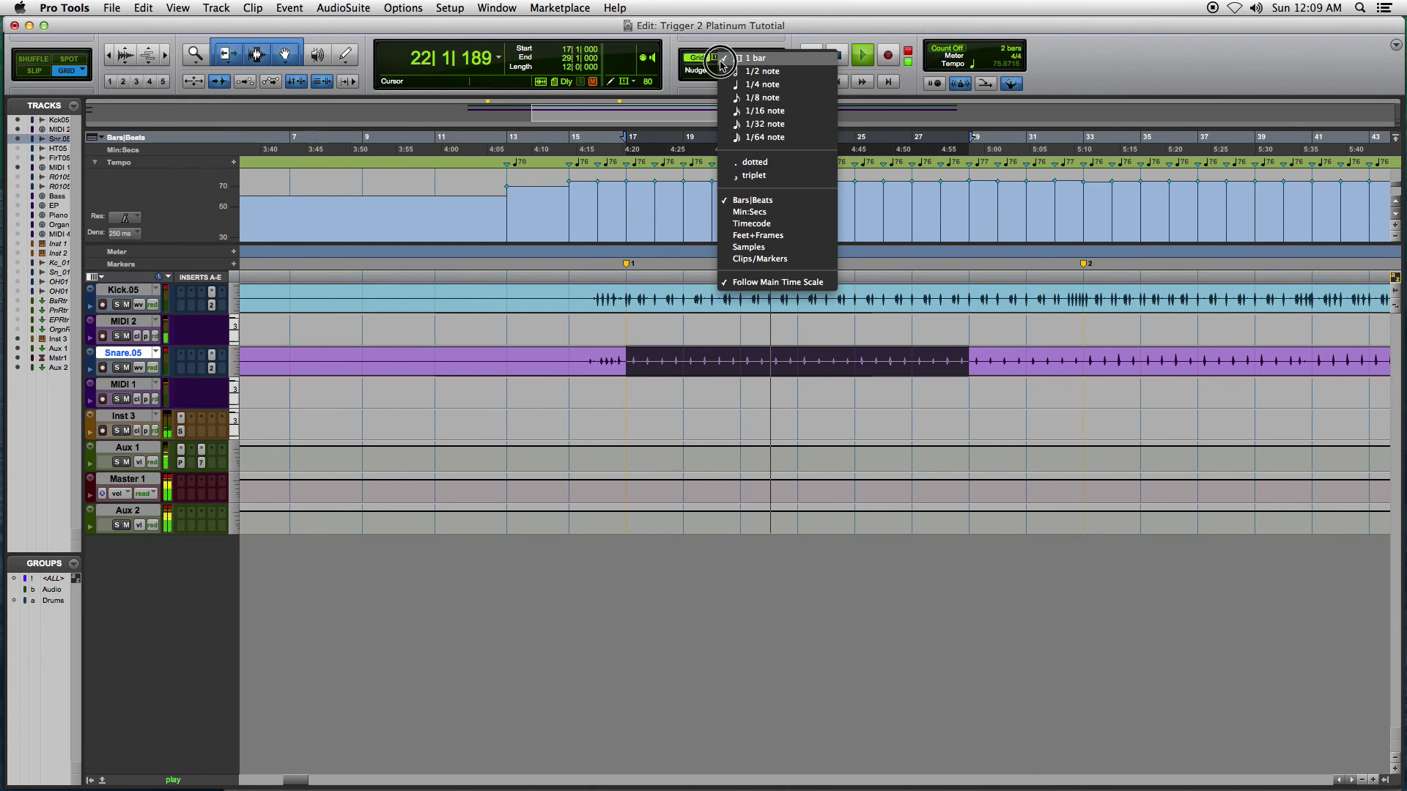
pyautogui.click(729, 97)
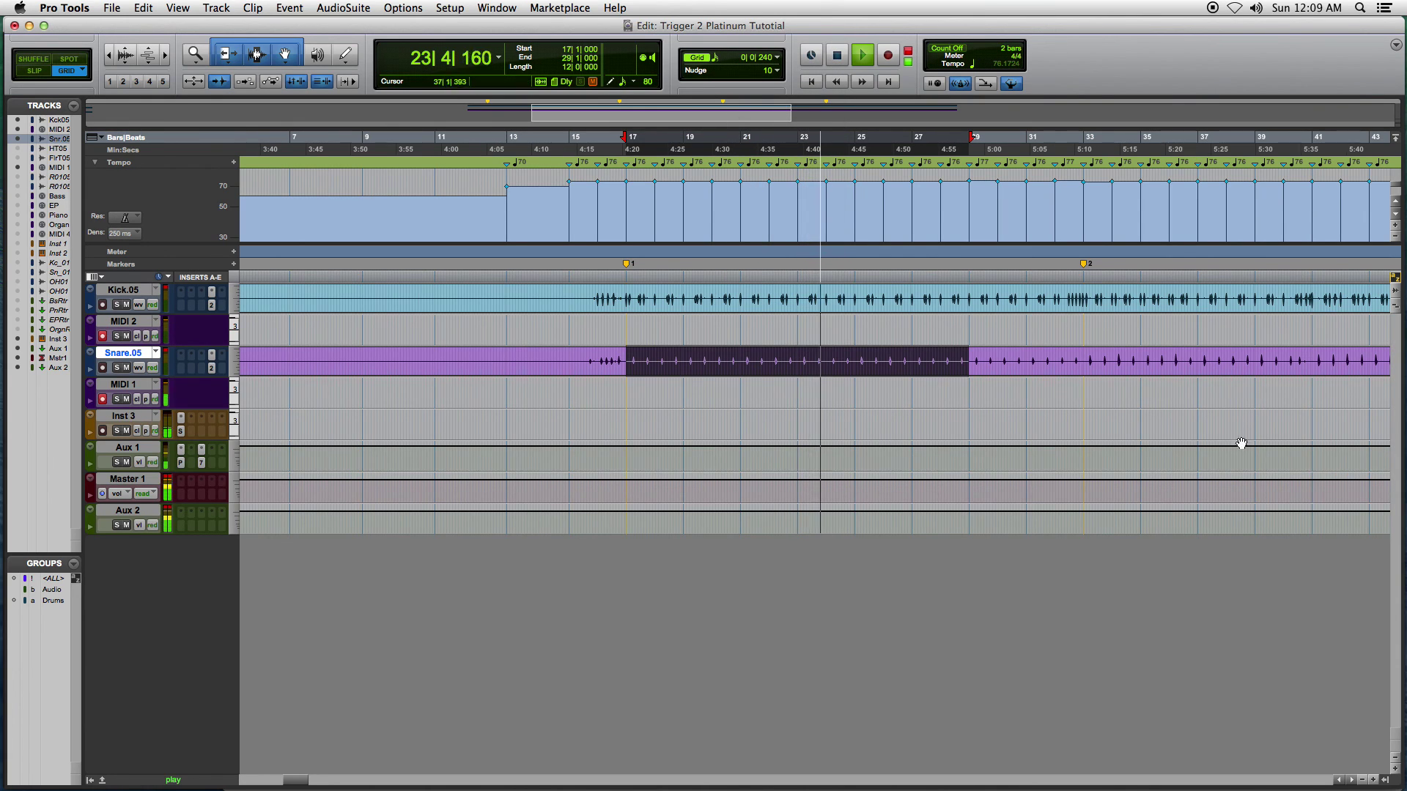
pyautogui.click(1372, 780)
pyautogui.click(1373, 780)
pyautogui.click(1372, 780)
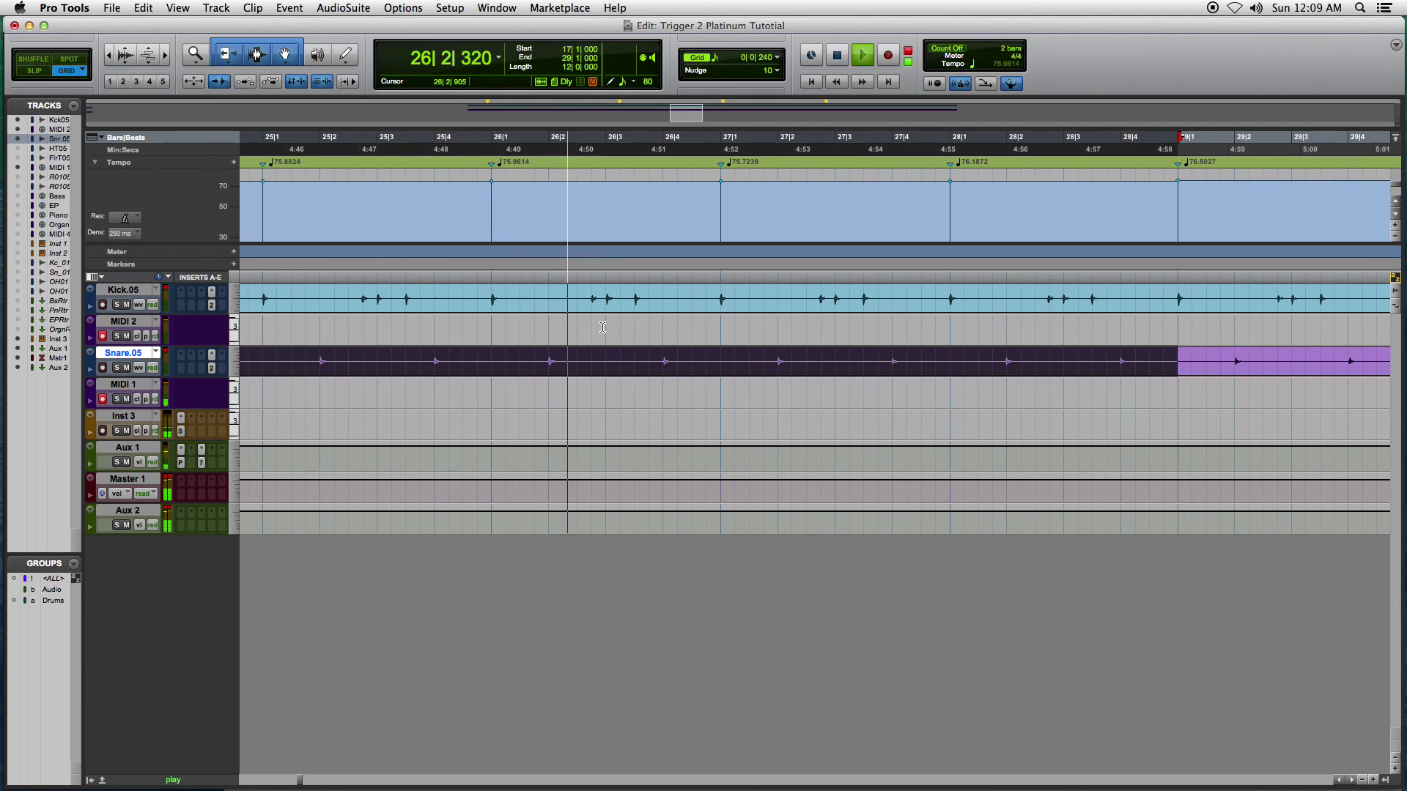
pyautogui.click(631, 343)
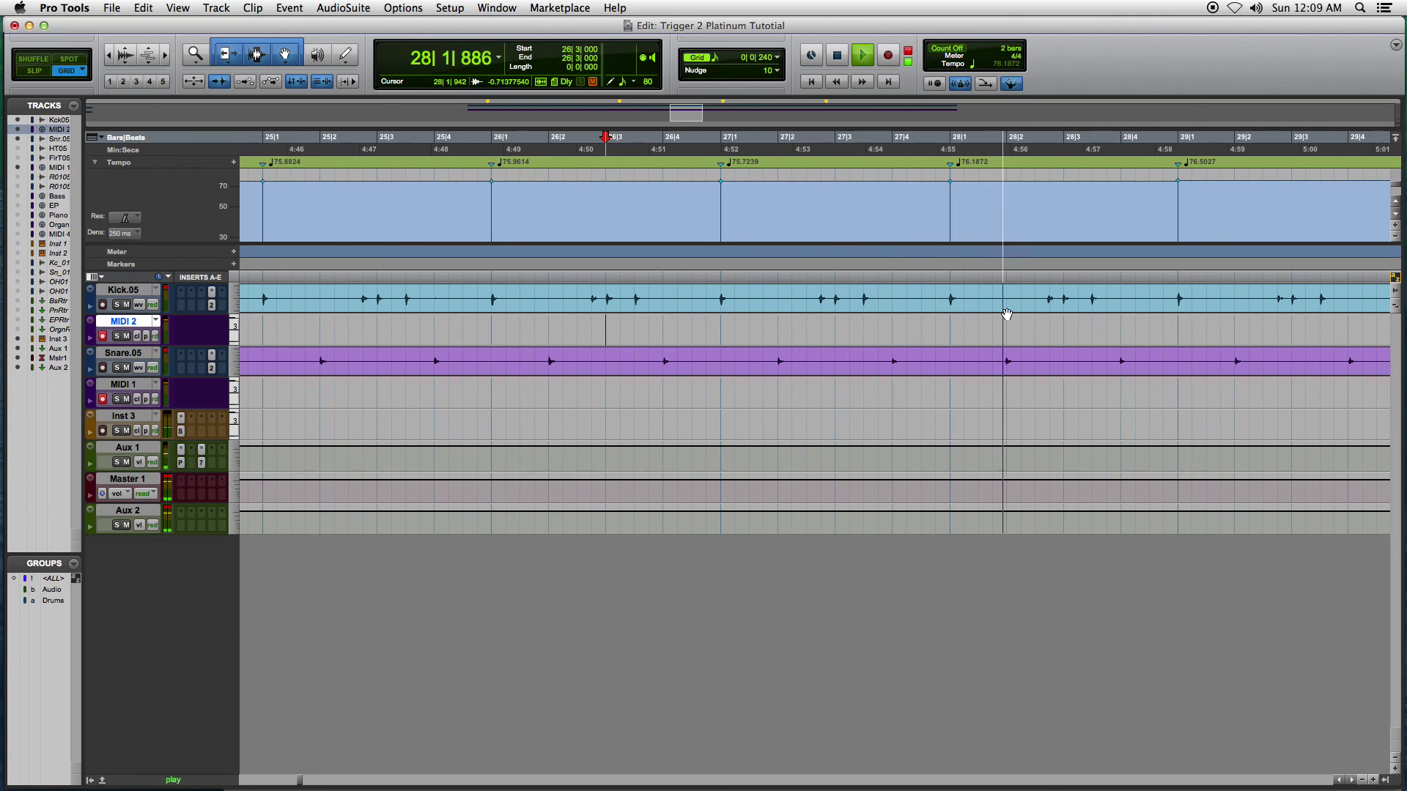
pyautogui.press('space')
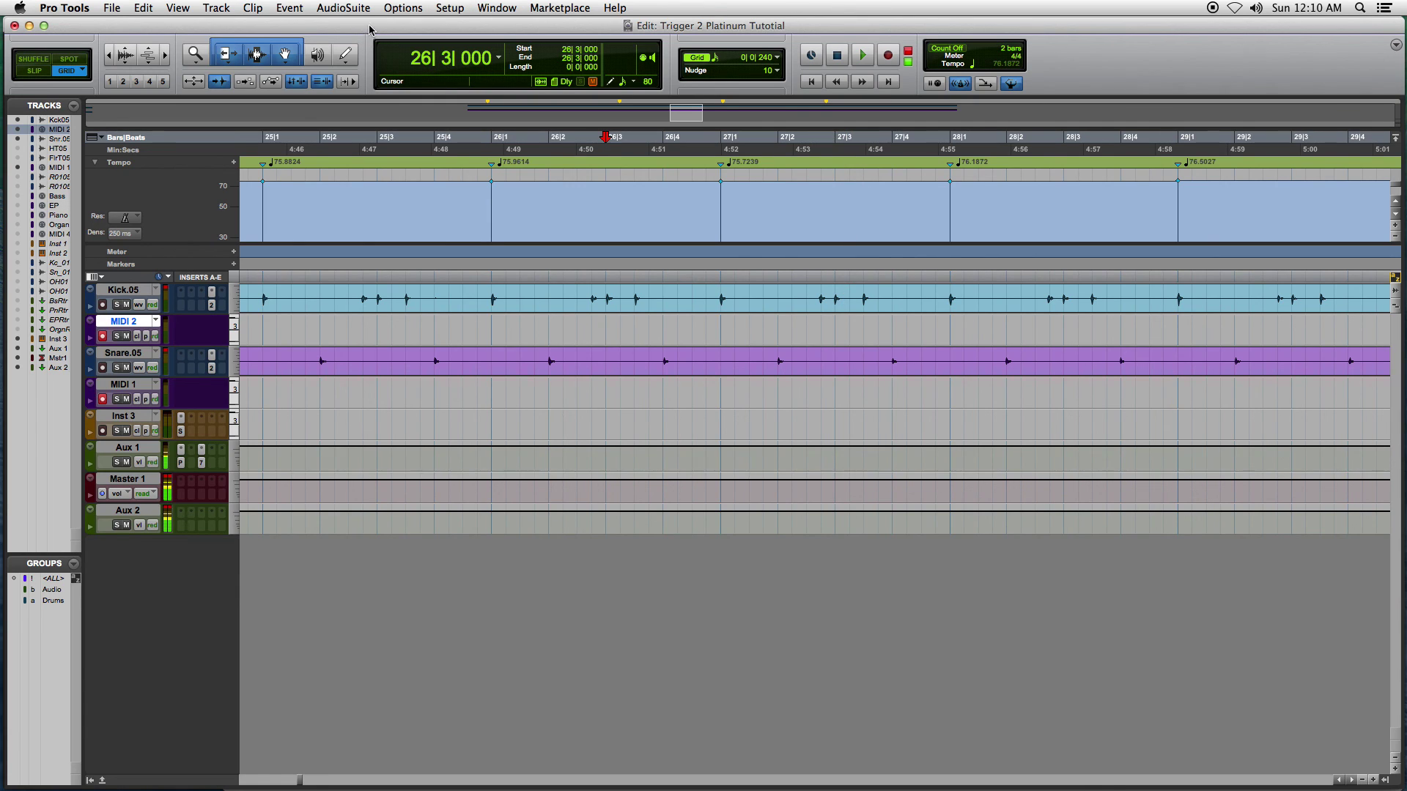
# Step: Switch the main counter's time scale to Samples, and set it back to Bars|Beats
pyautogui.click(500, 58)
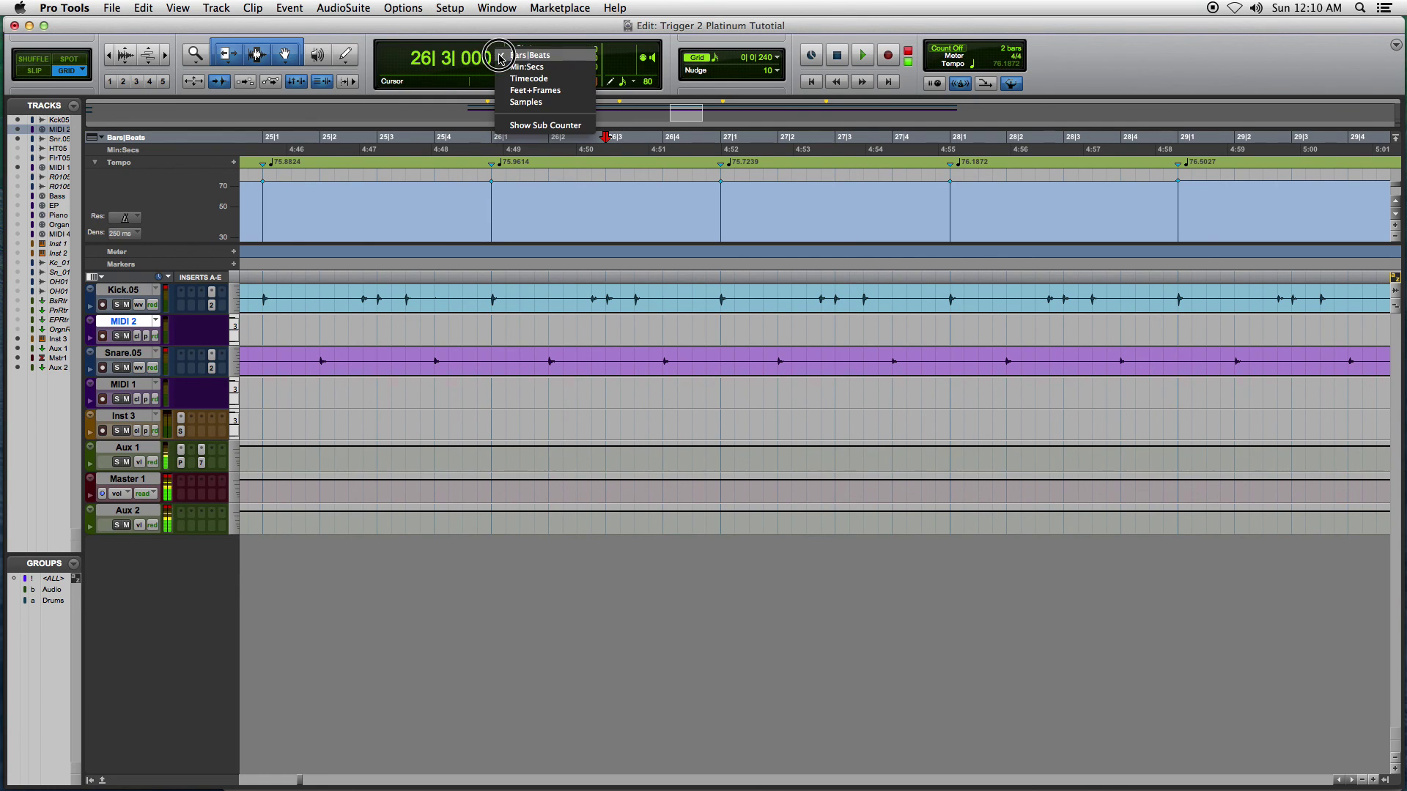
pyautogui.click(526, 102)
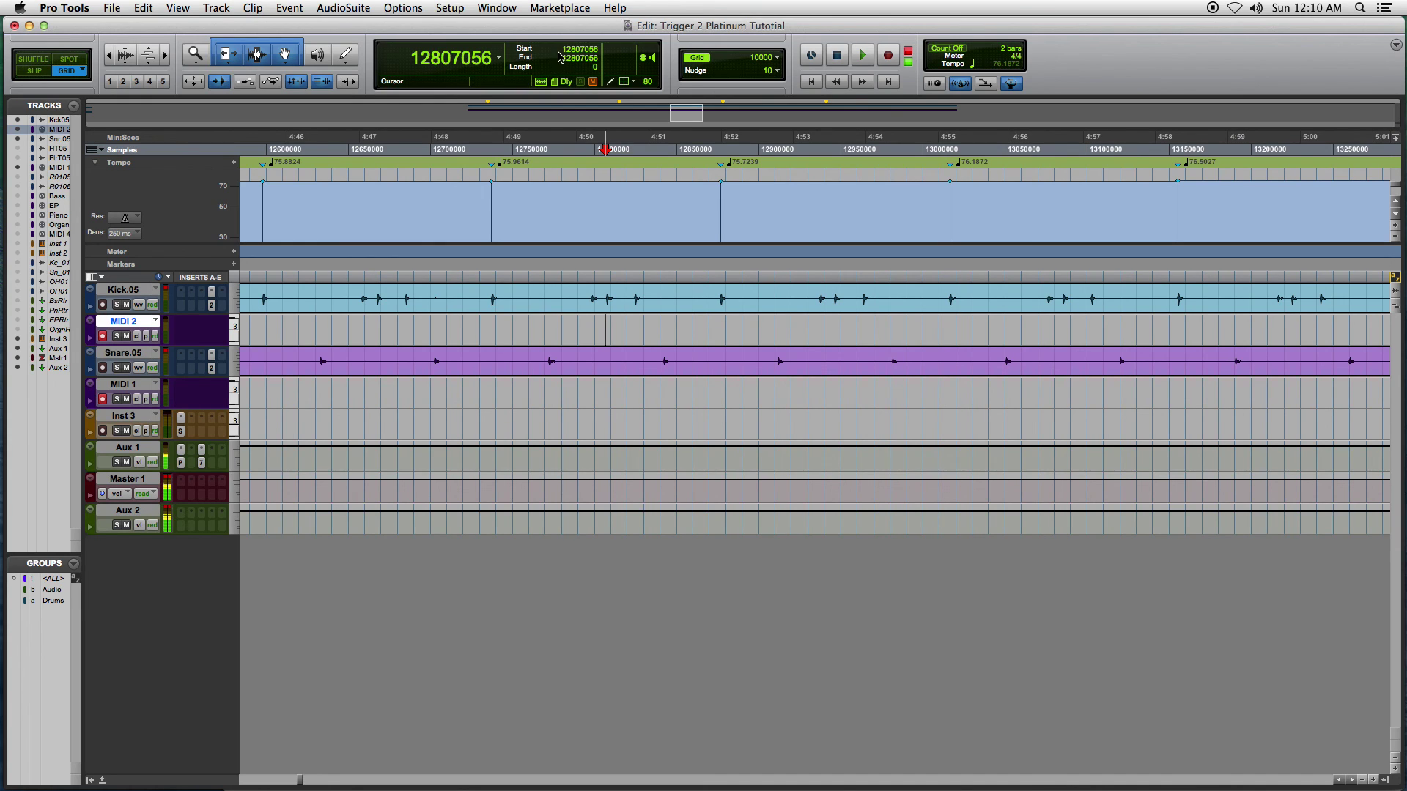
pyautogui.click(499, 58)
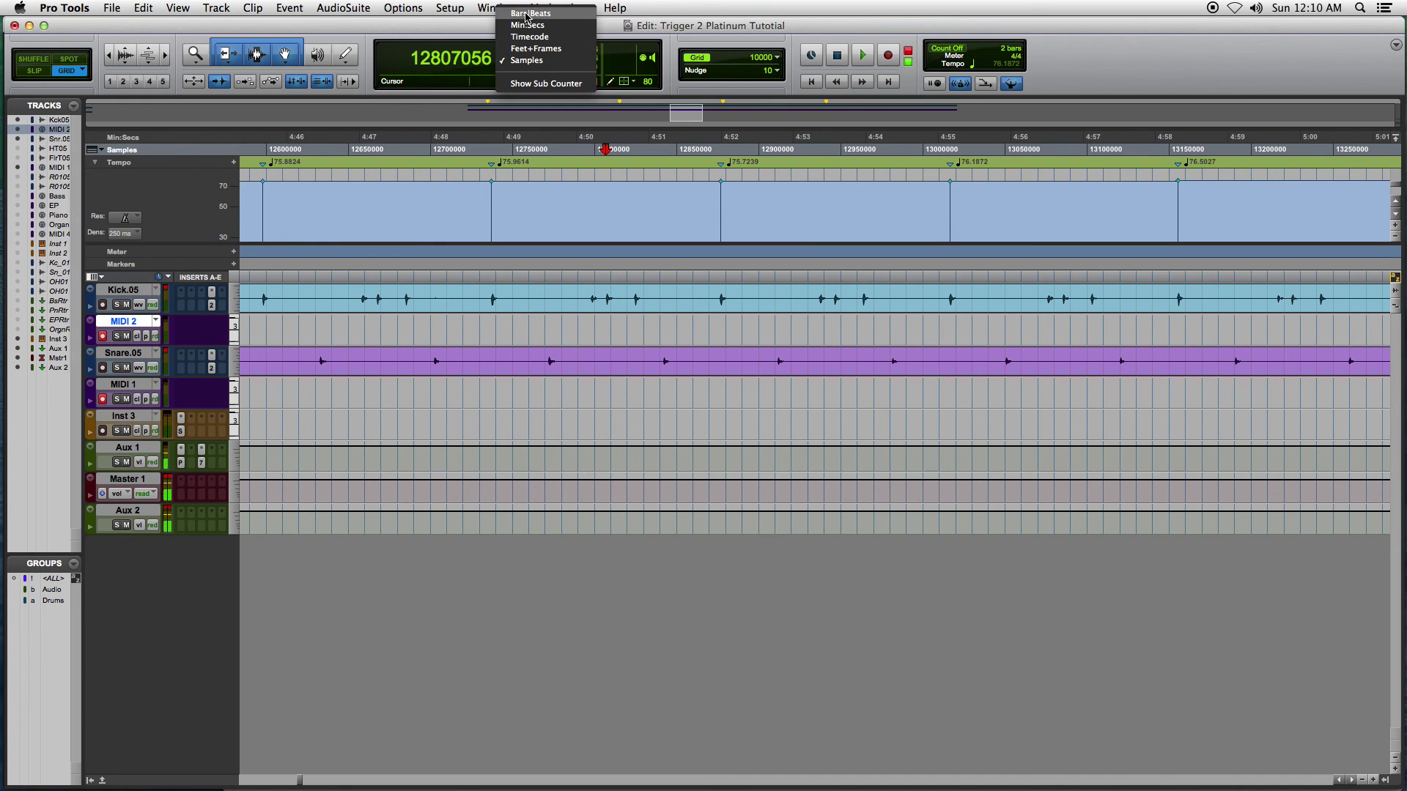
pyautogui.click(527, 13)
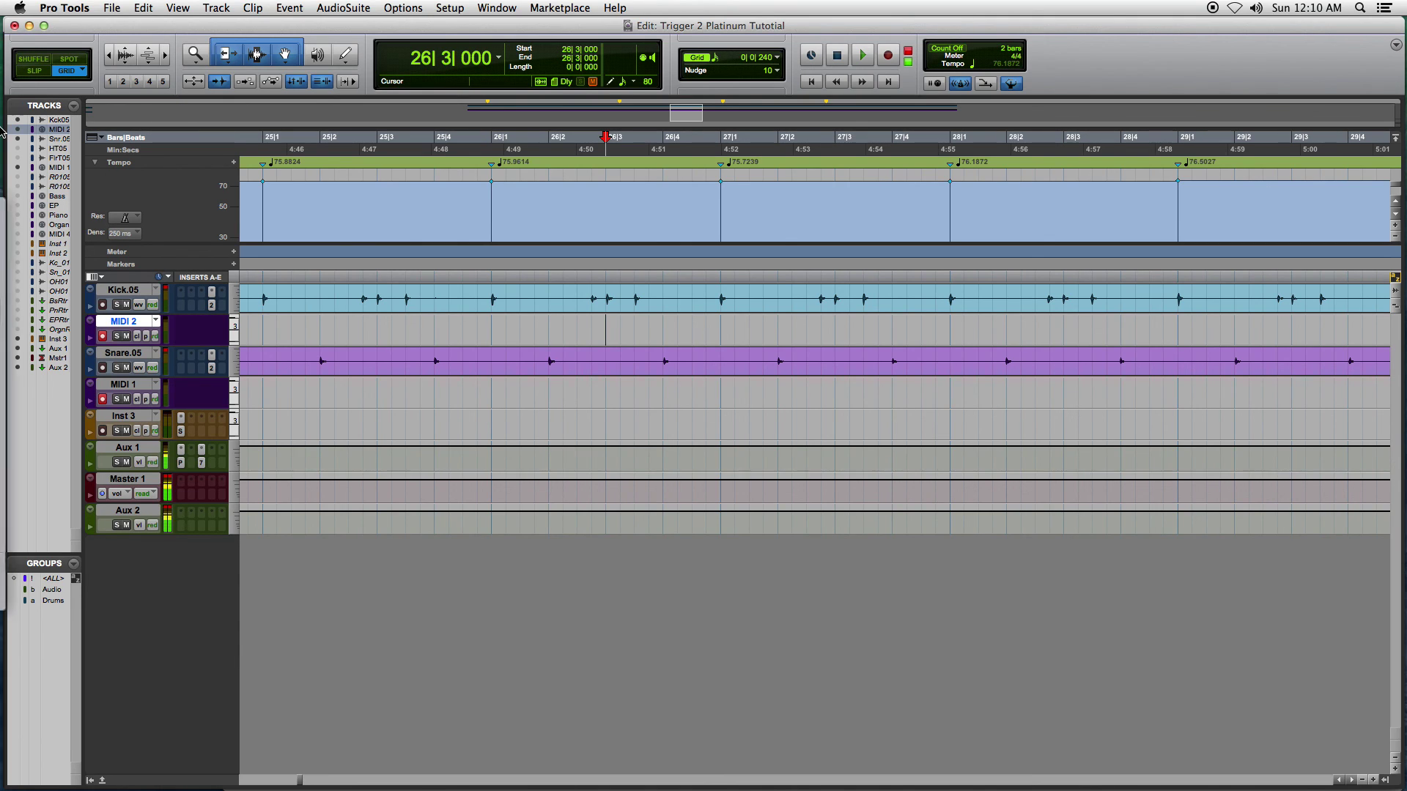
# Step: Switch to the Pro Expert MIDI Academy SoundCloud page in Safari and look through its list of tracks
pyautogui.moveTo(3, 132)
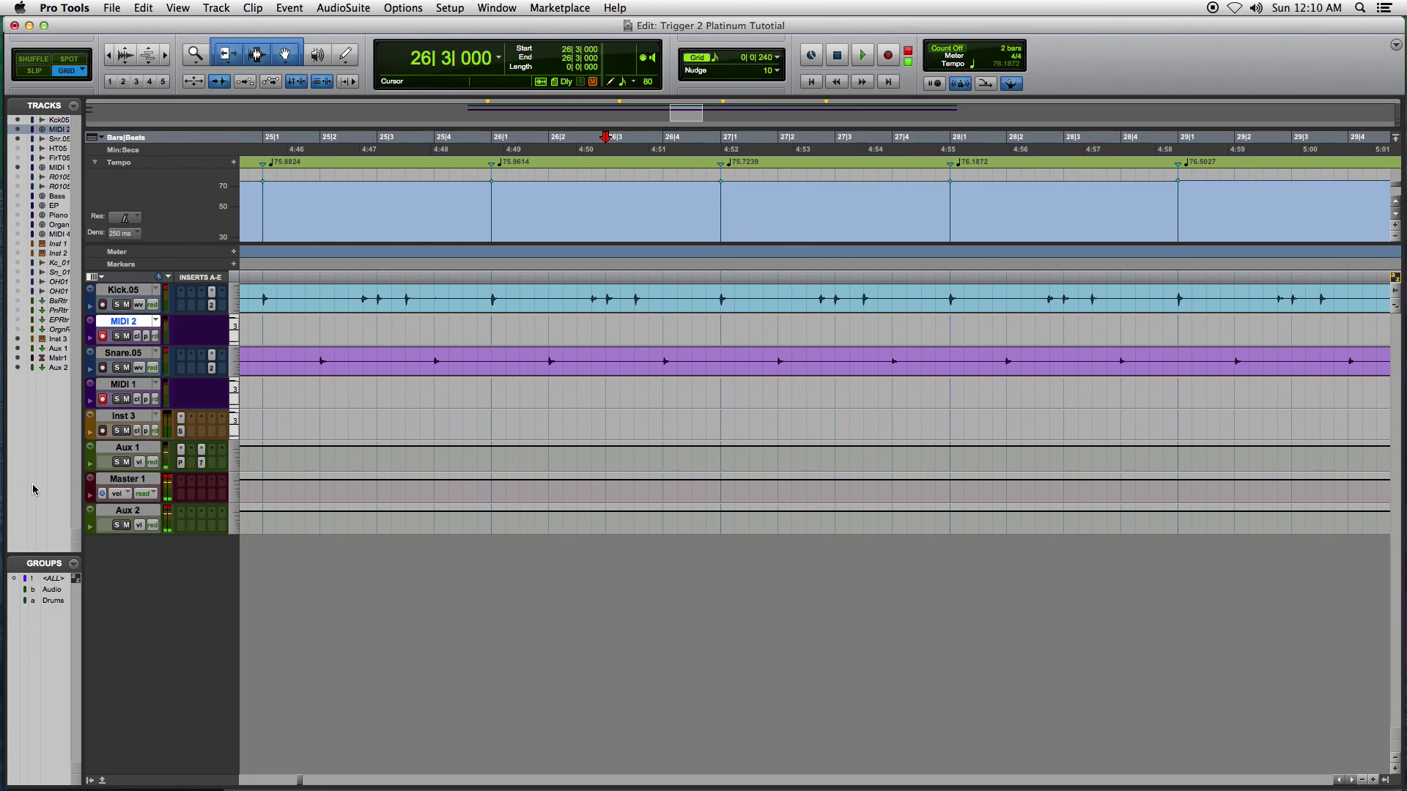
pyautogui.click(9, 486)
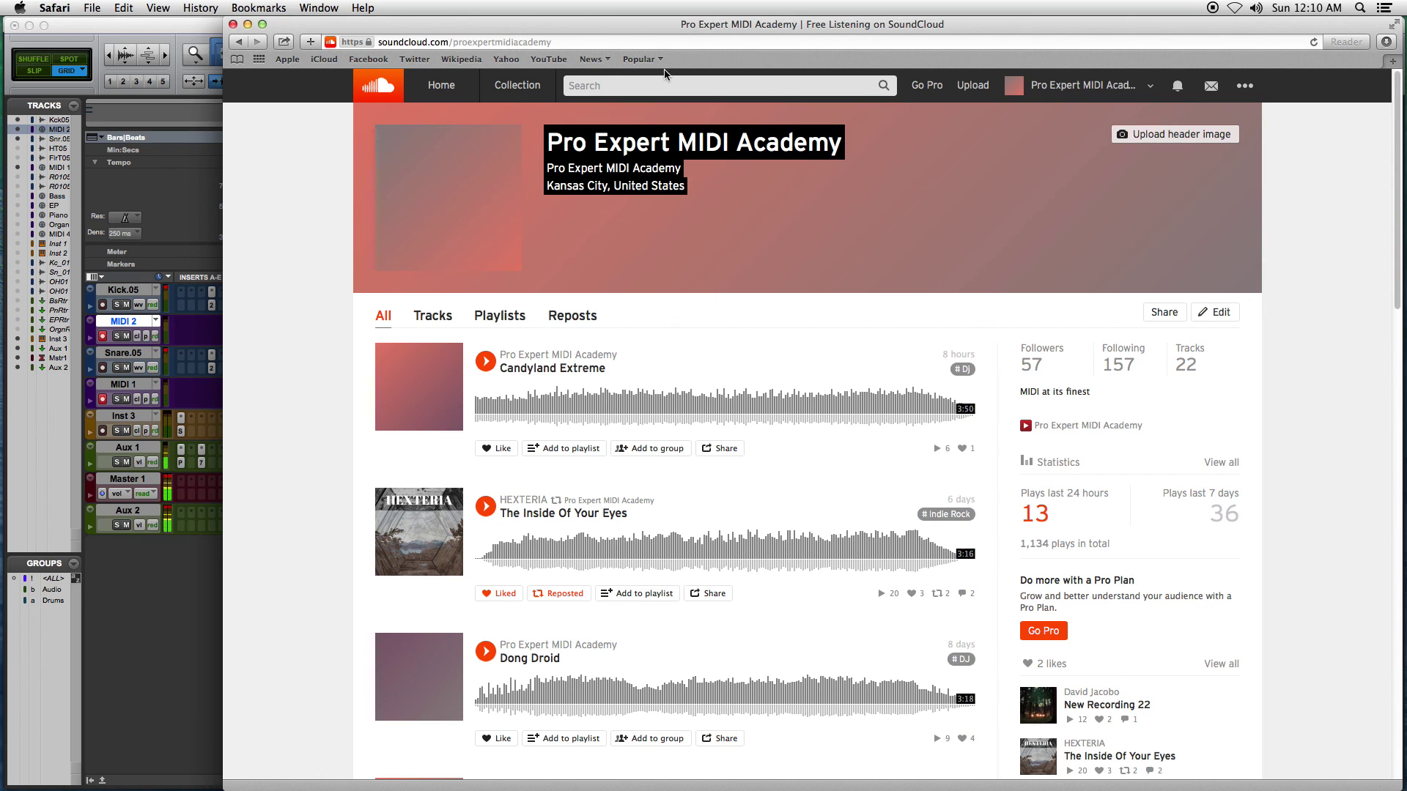
pyautogui.scroll(-5, 705, 173)
pyautogui.scroll(5, 706, 172)
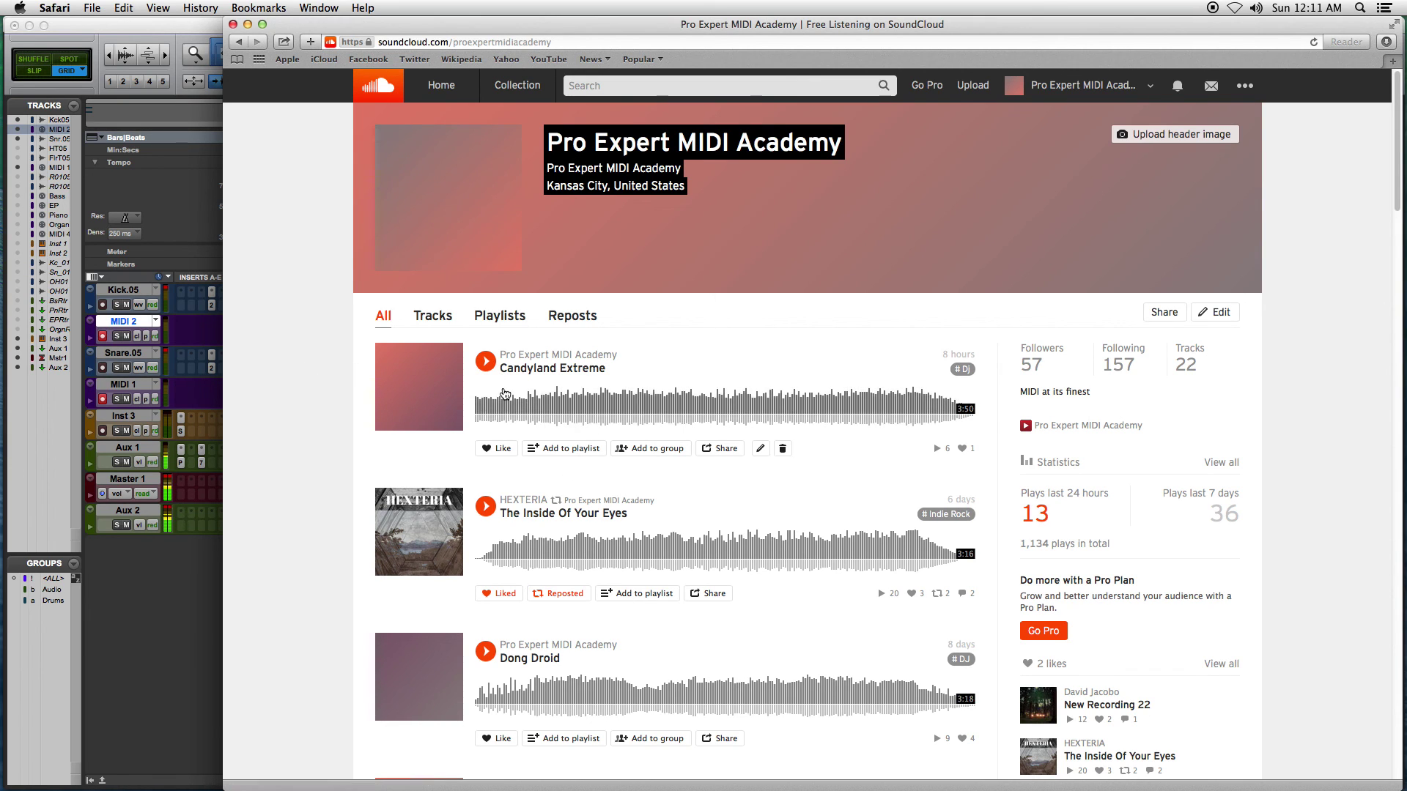
pyautogui.scroll(-1, 516, 383)
pyautogui.scroll(-10, 516, 383)
pyautogui.scroll(2, 483, 331)
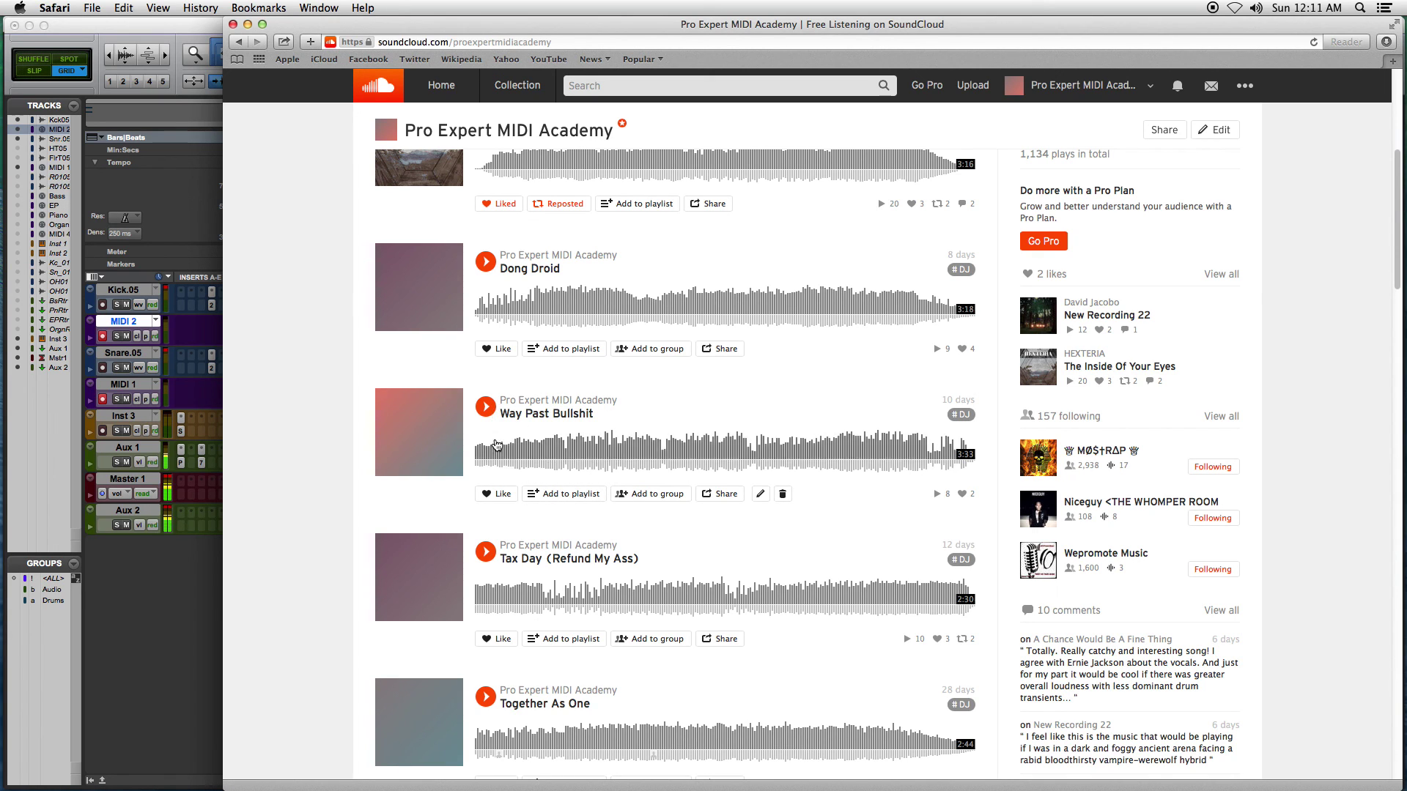
pyautogui.scroll(5, 495, 445)
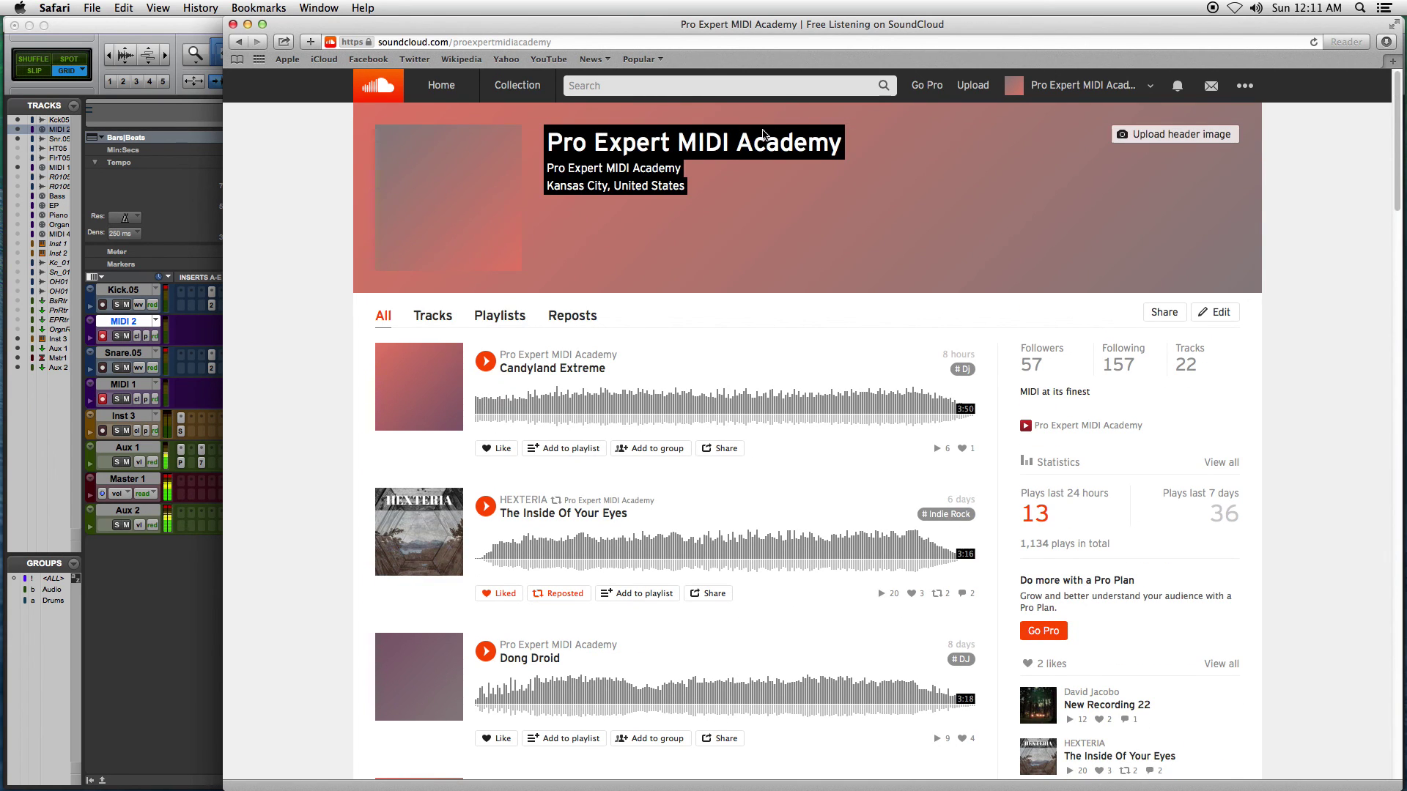